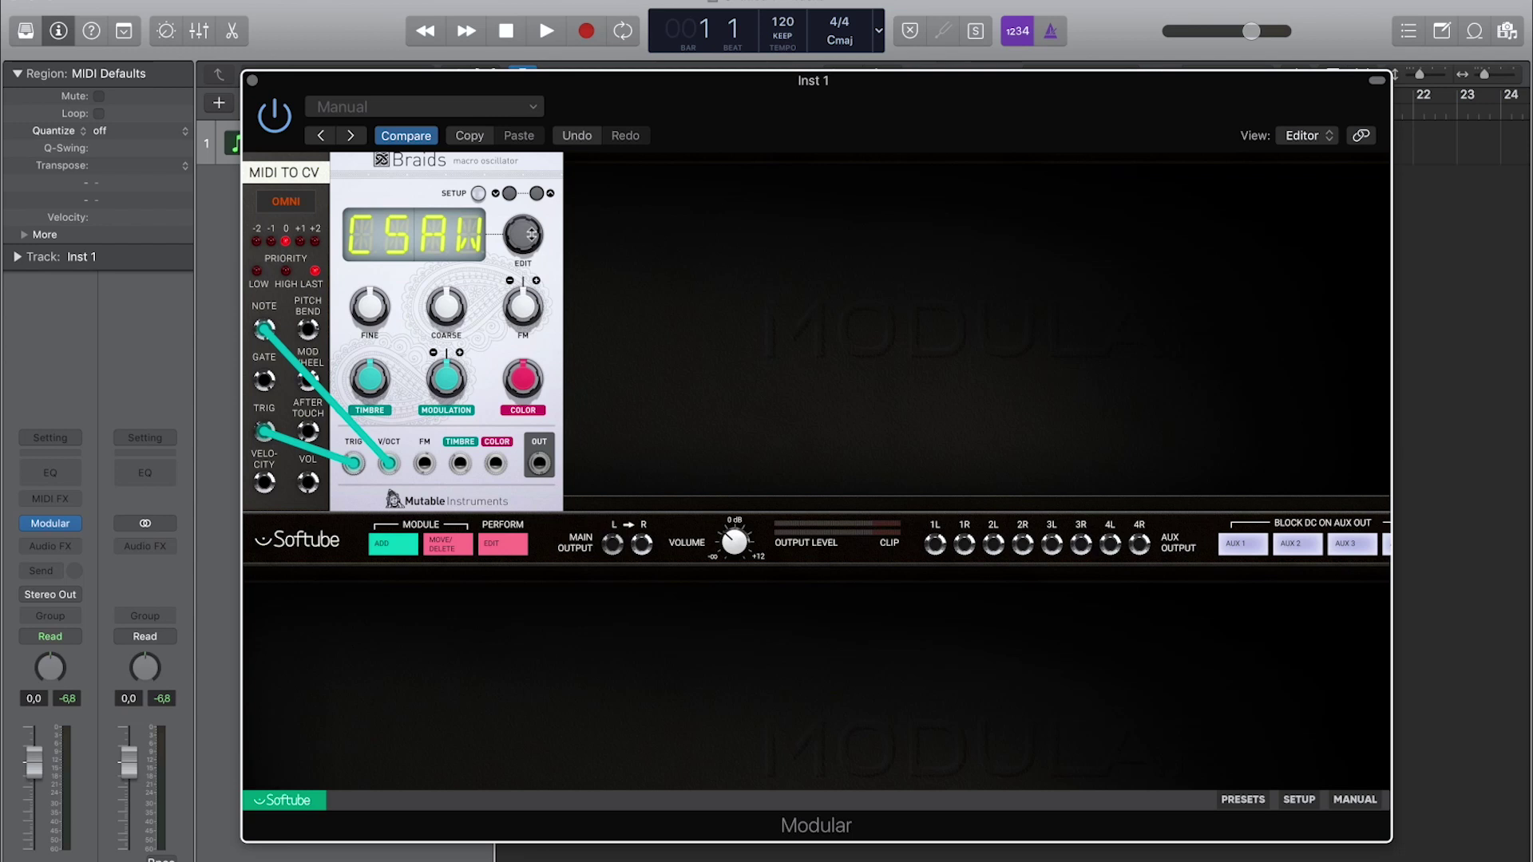
Turn the Braids EDIT knob upward to step the model from CSAW to M_X3.
drag(525, 239, 524, 206)
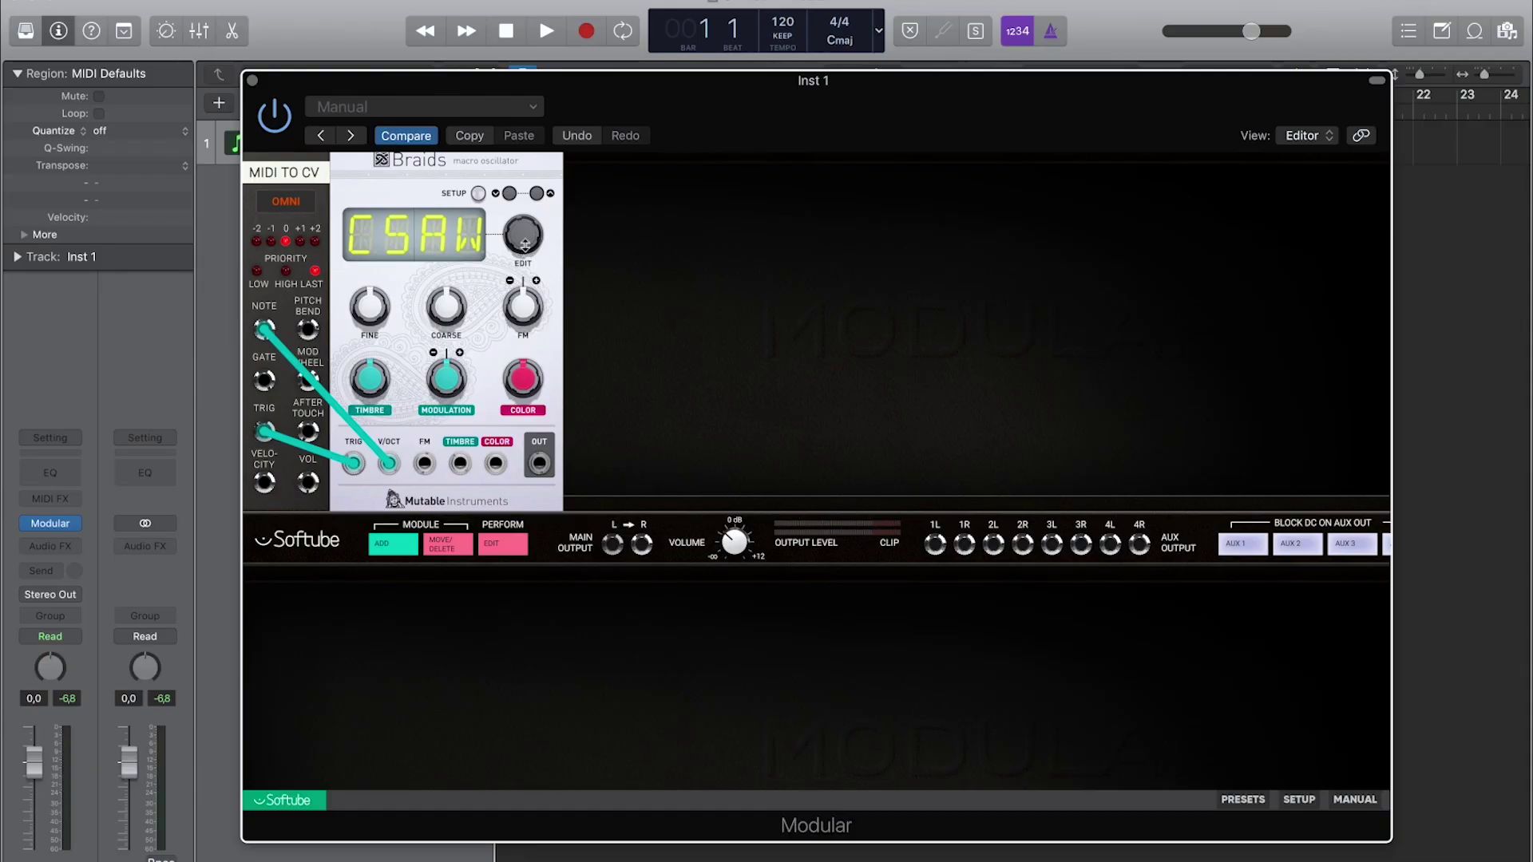
Step the Braids model on through FOLD and SYN until the display reads TOY.
mouse_move(524, 249)
mouse_down()
mouse_move(526, 226)
mouse_move(525, 243)
mouse_up()
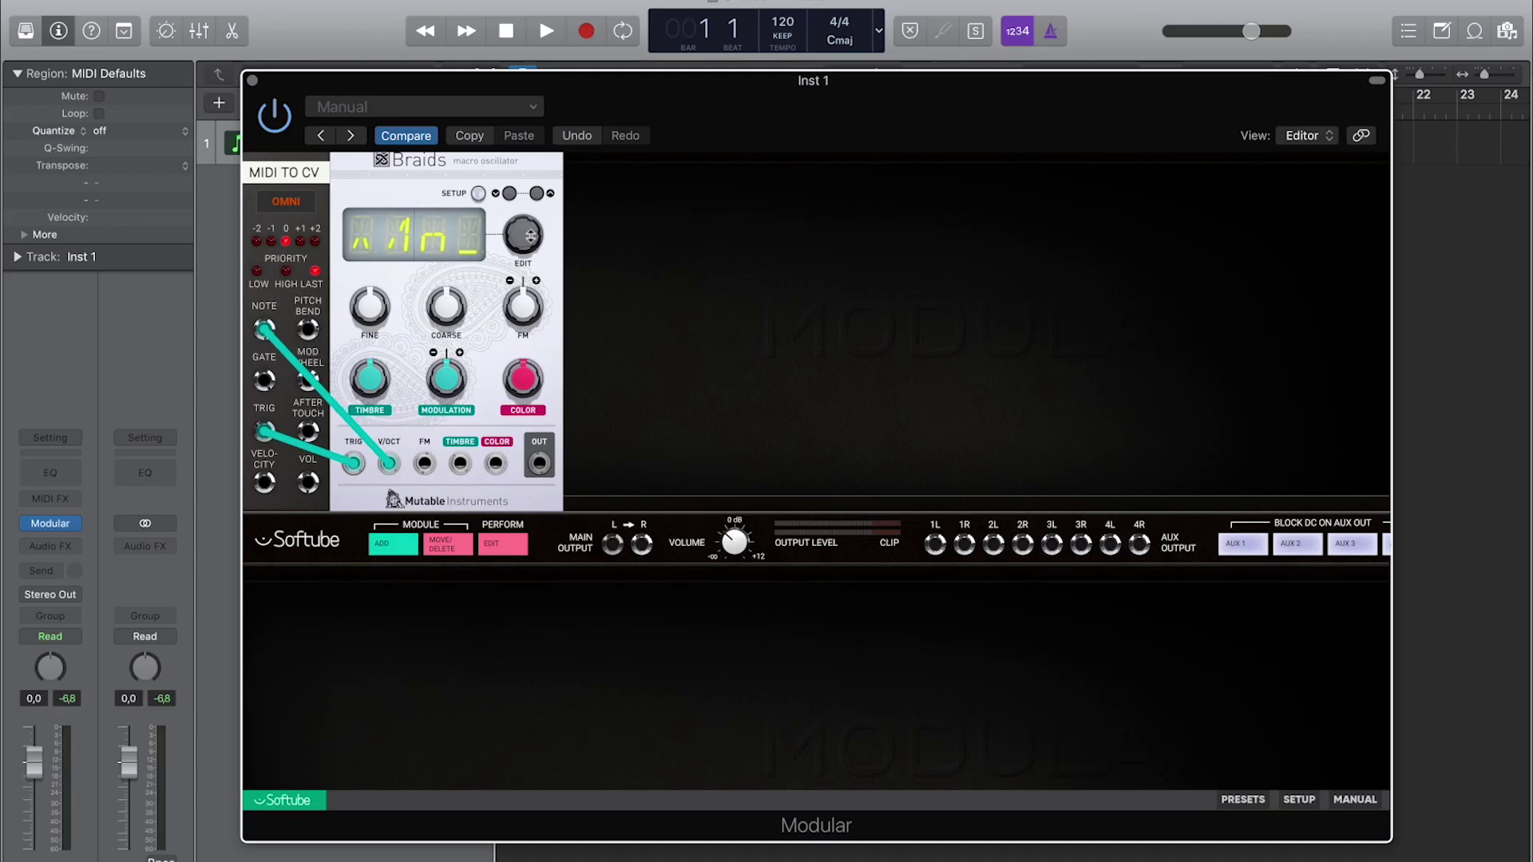
drag(530, 218, 533, 172)
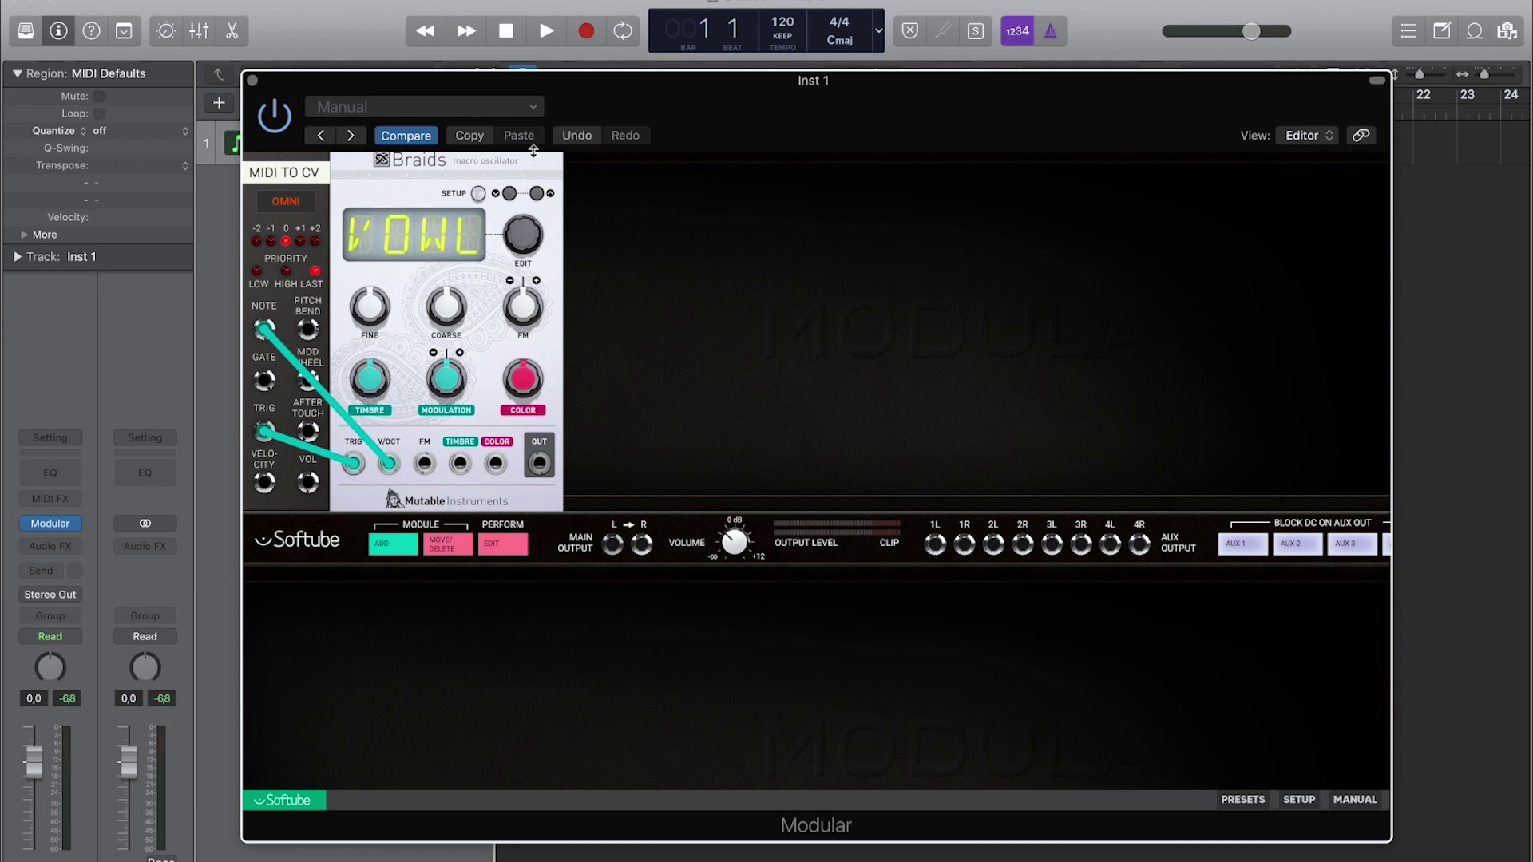
Return Braids to CSAW, cable its OUT to MAIN OUTPUT L, and scroll EDIT to a new model.
drag(526, 174, 532, 336)
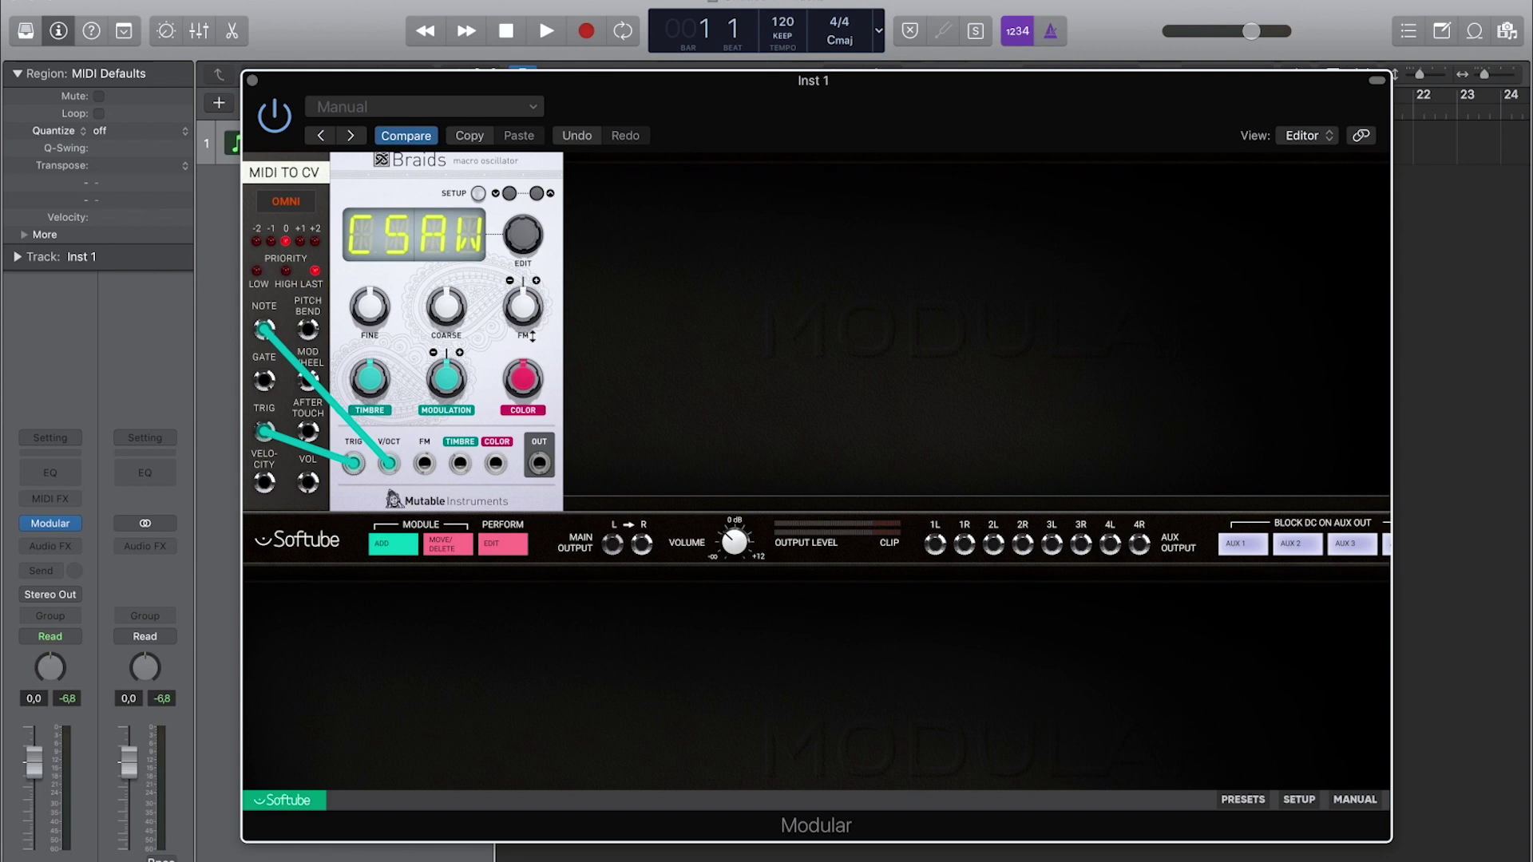
drag(538, 470, 613, 543)
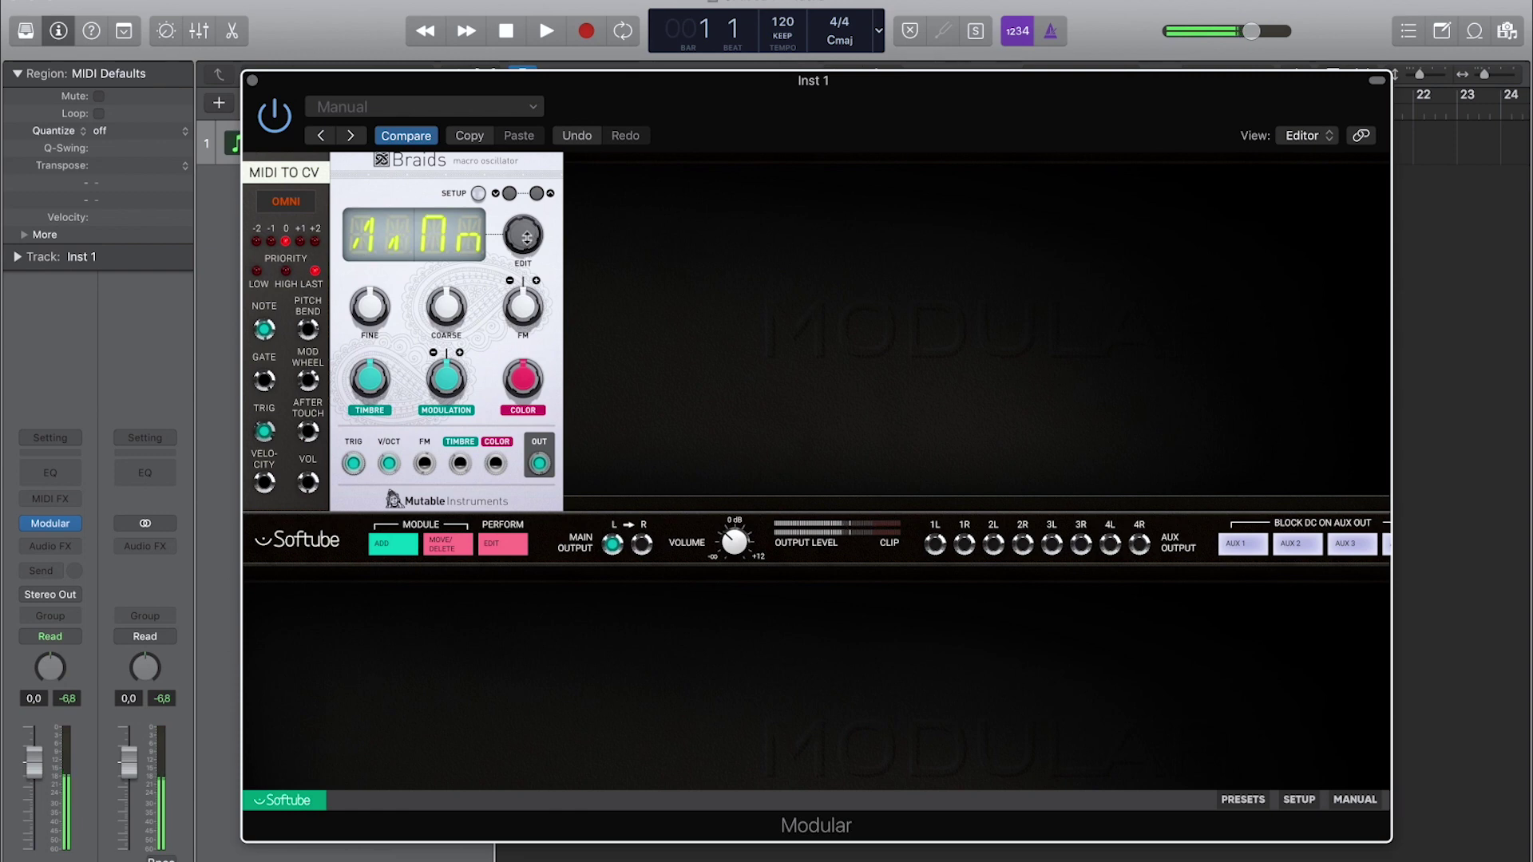
scroll(527, 236, up, 2)
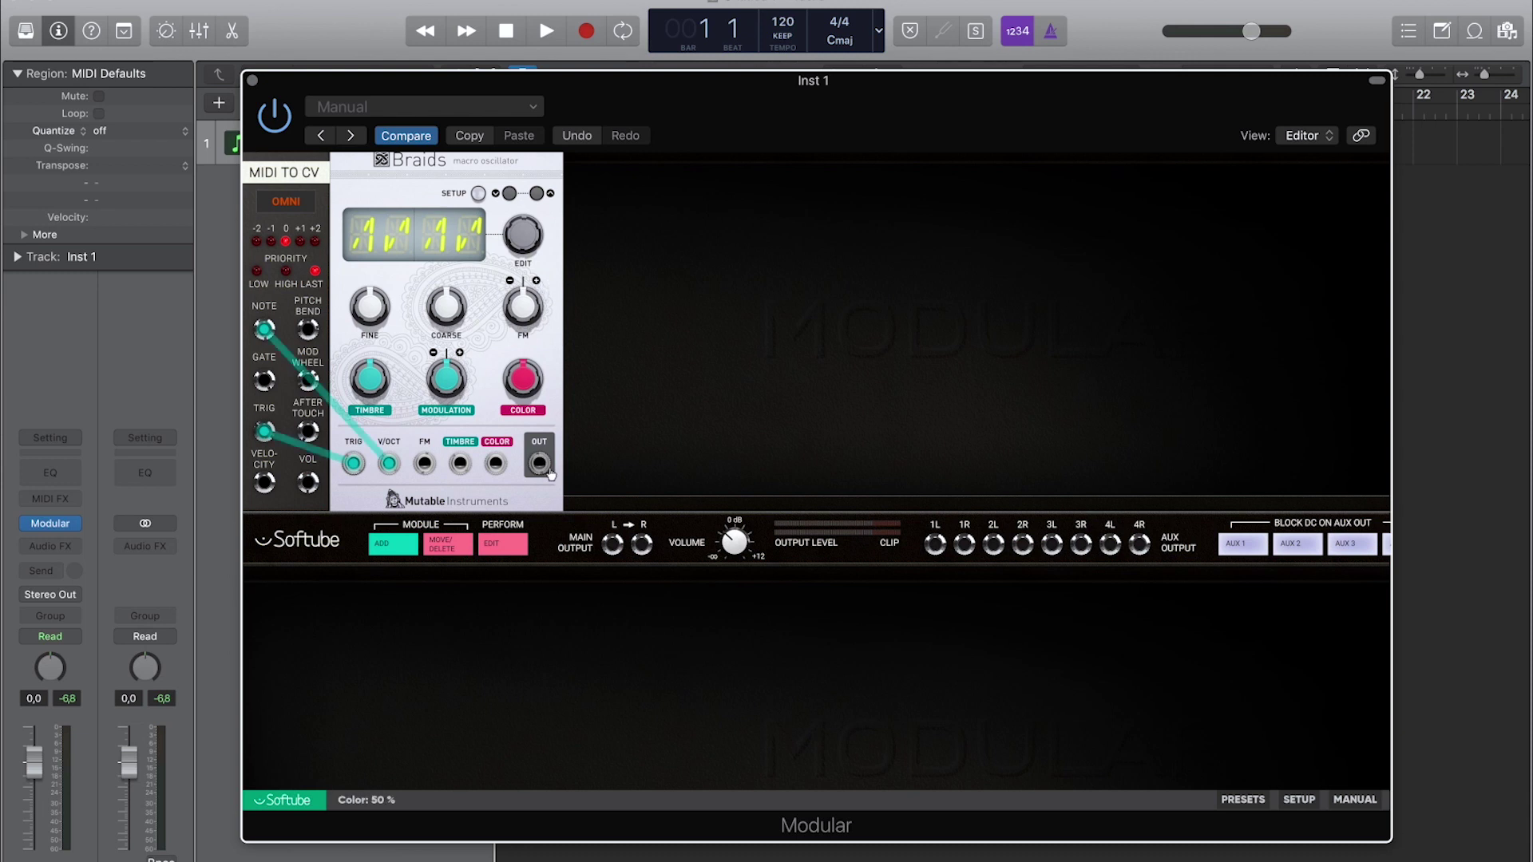
Drag a cable from the Braids OUT jack onto the MAIN OUTPUT L jack.
drag(539, 463, 559, 495)
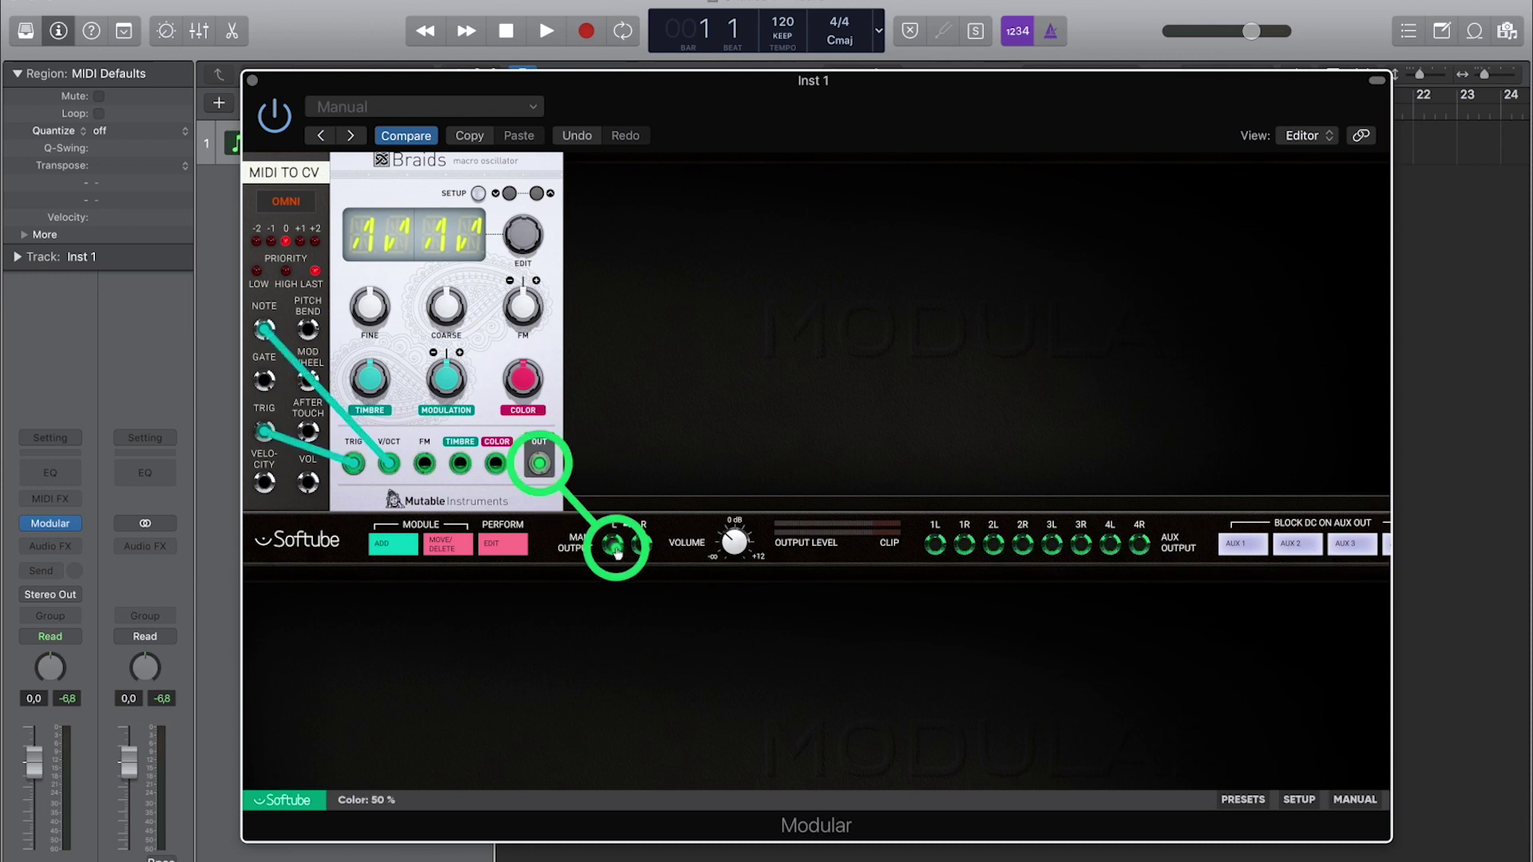
drag(616, 551, 613, 546)
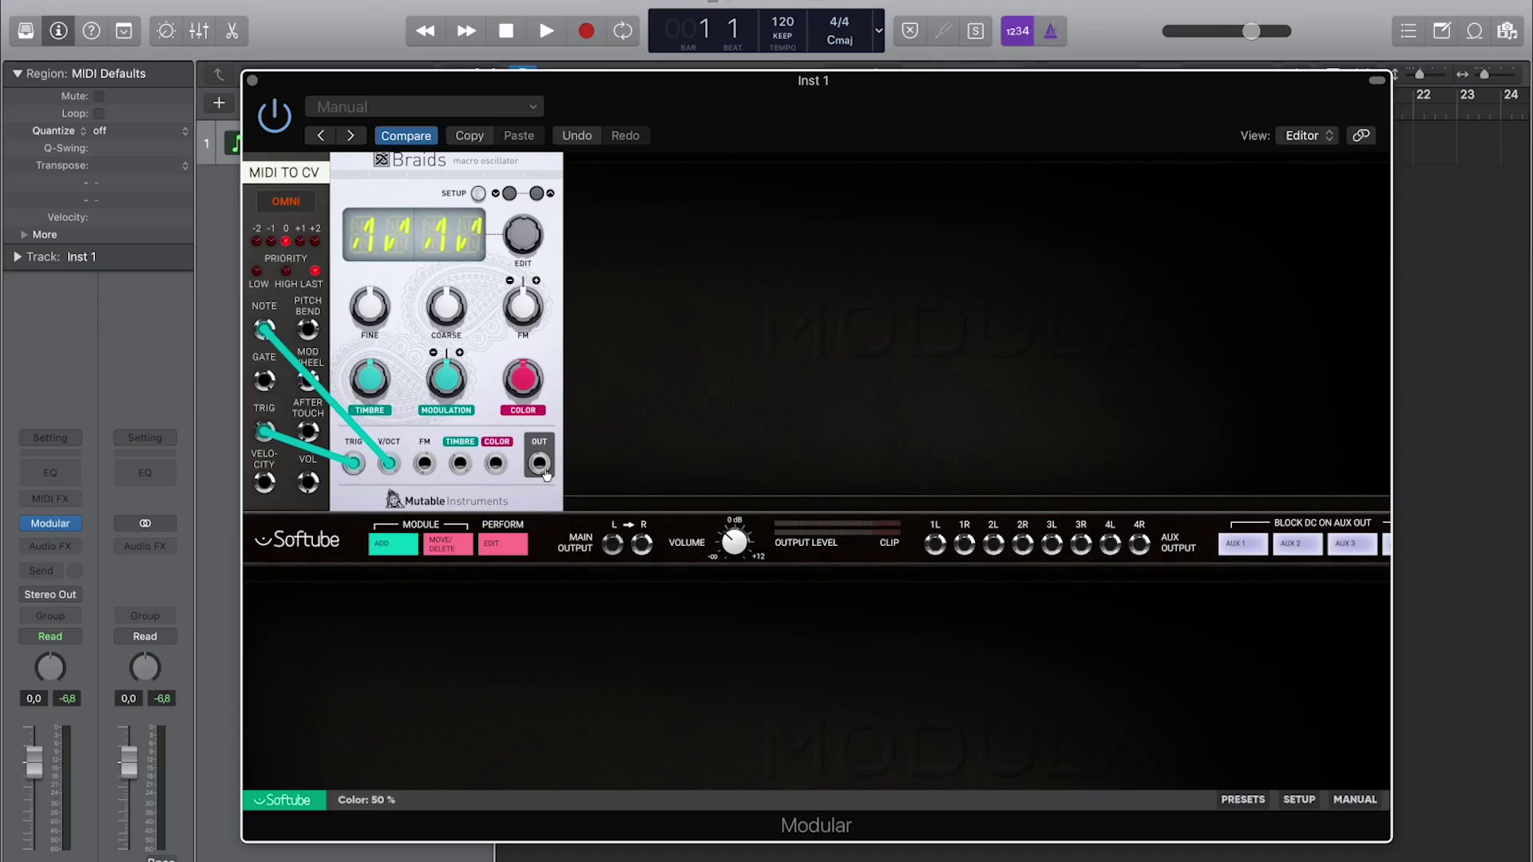
Connect Braids OUT to MAIN OUTPUT L so the output meters show signal.
drag(546, 474, 612, 543)
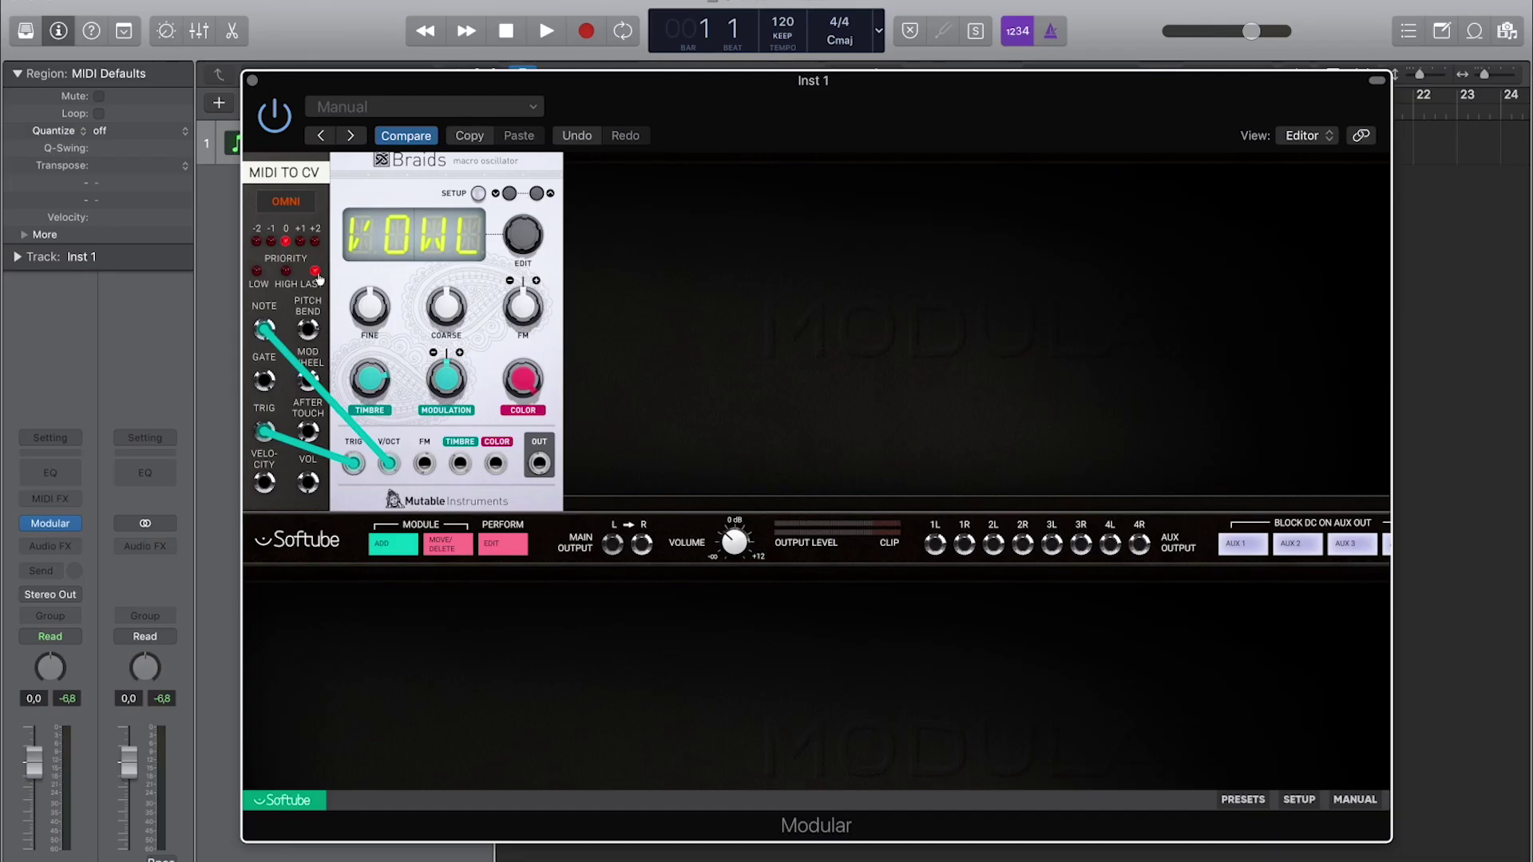
Cable Braids OUT to MAIN OUTPUT L and lower the TIMBRE knob to about 60%.
drag(539, 467, 612, 544)
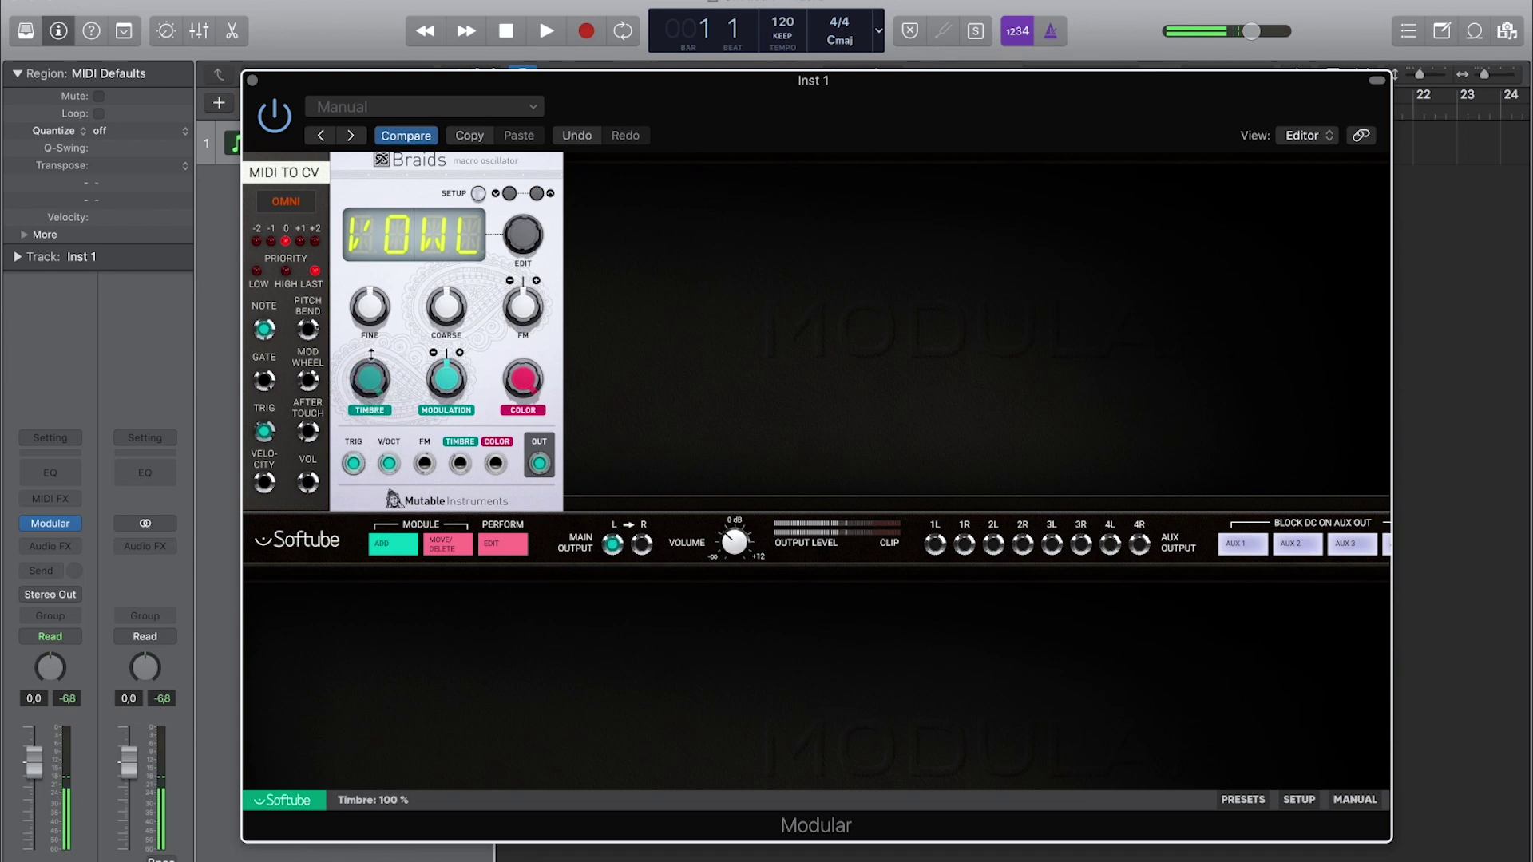
drag(367, 389, 498, 391)
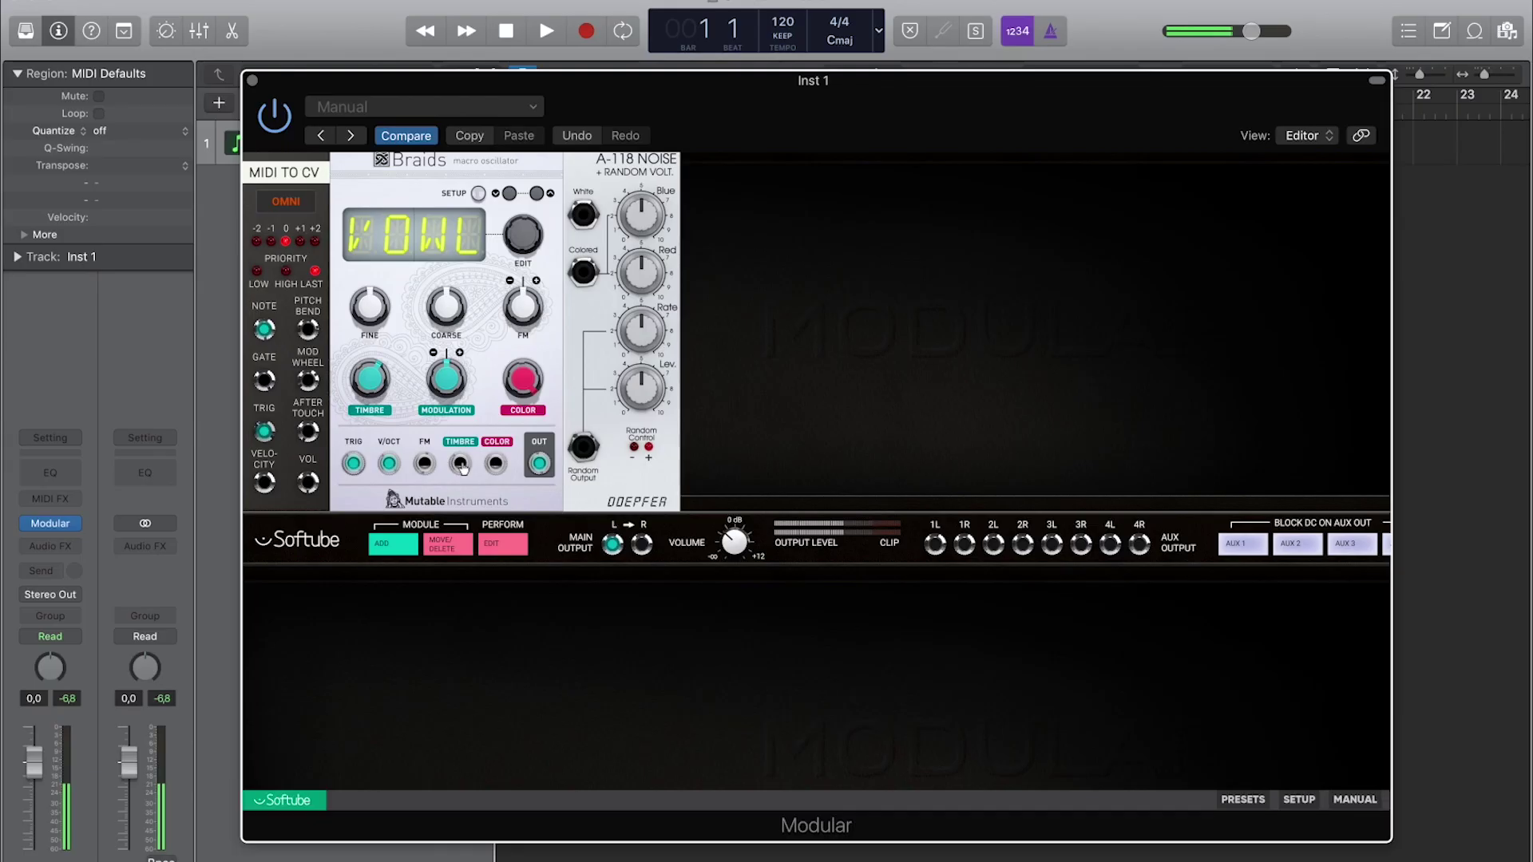
Route A-118 Random Output into Braids TIMBRE, with rate 1.8 and modulation -27%.
drag(586, 451, 460, 467)
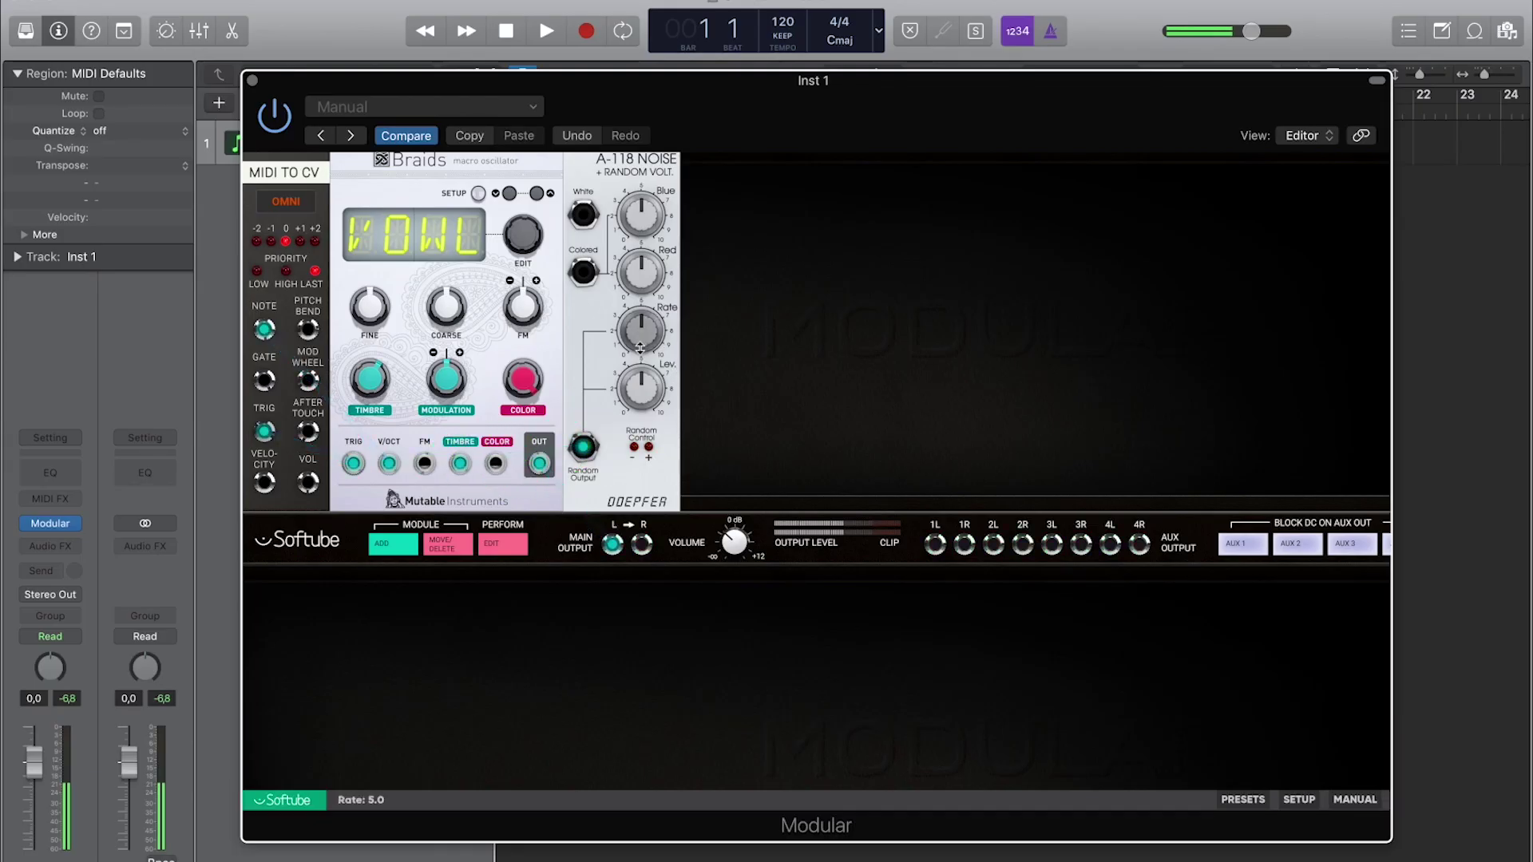
drag(642, 378, 644, 390)
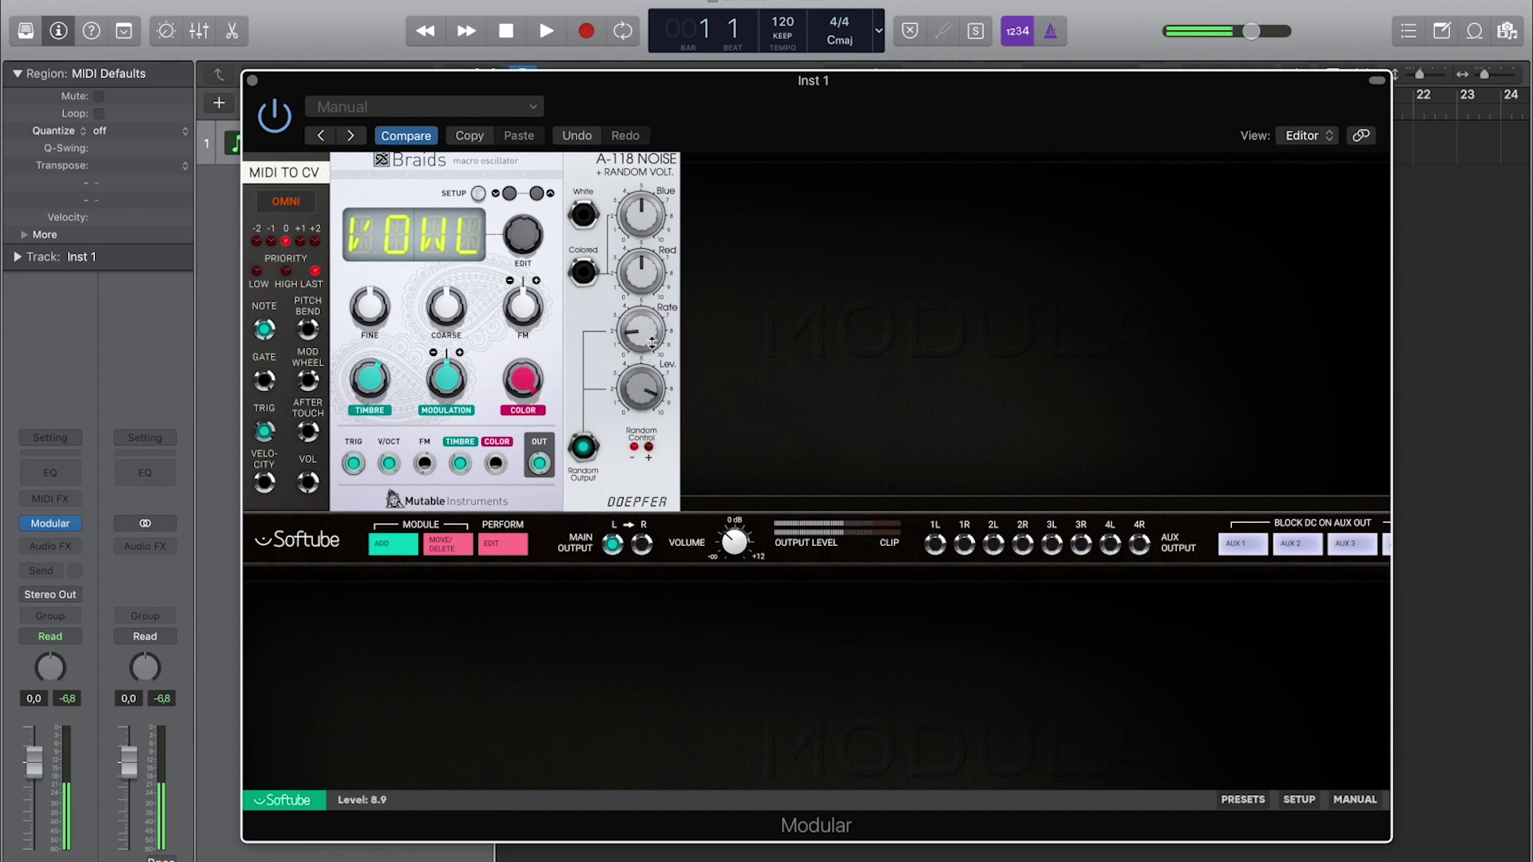
drag(445, 378, 440, 407)
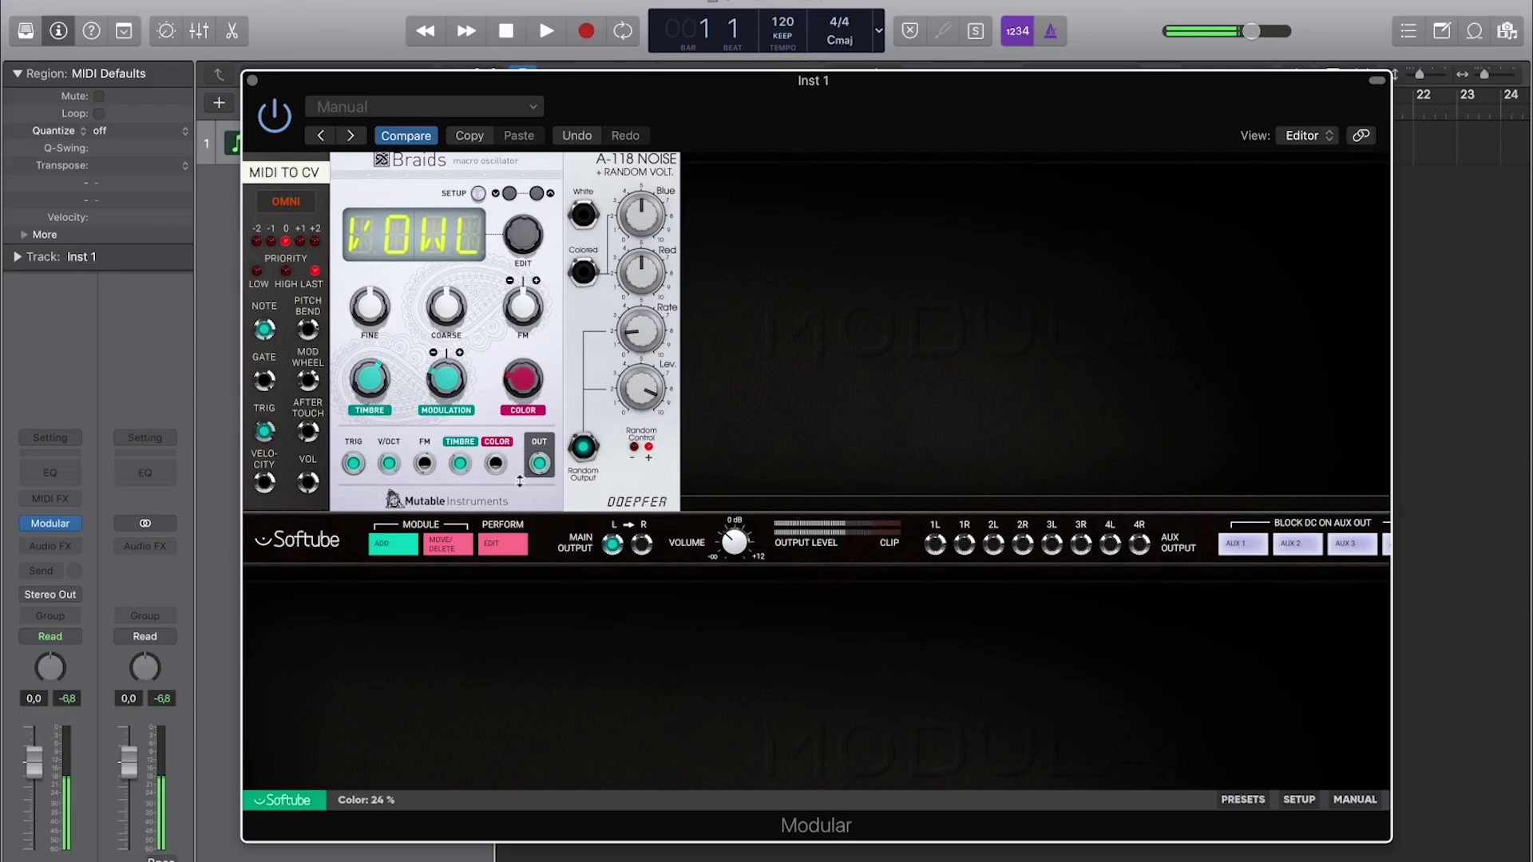
Sweep the Braids COLOR knob from 9% up to 90%, settling at 44%.
drag(519, 496, 523, 508)
drag(522, 378, 534, 281)
drag(516, 414, 518, 418)
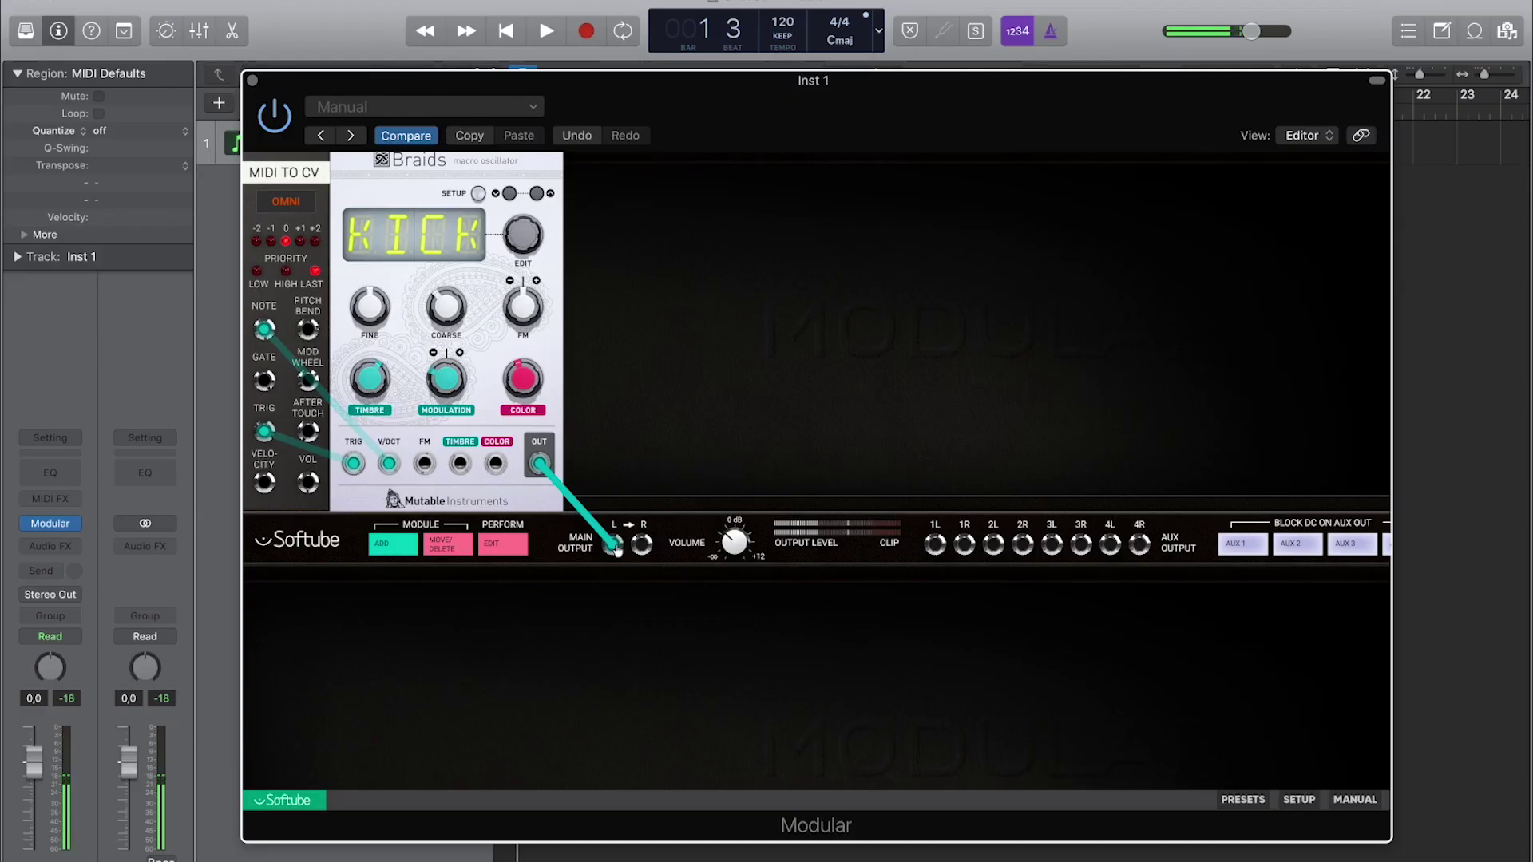
Connect the Braids OUT jack to MAIN OUTPUT L with KICK showing on the display.
drag(617, 549, 613, 545)
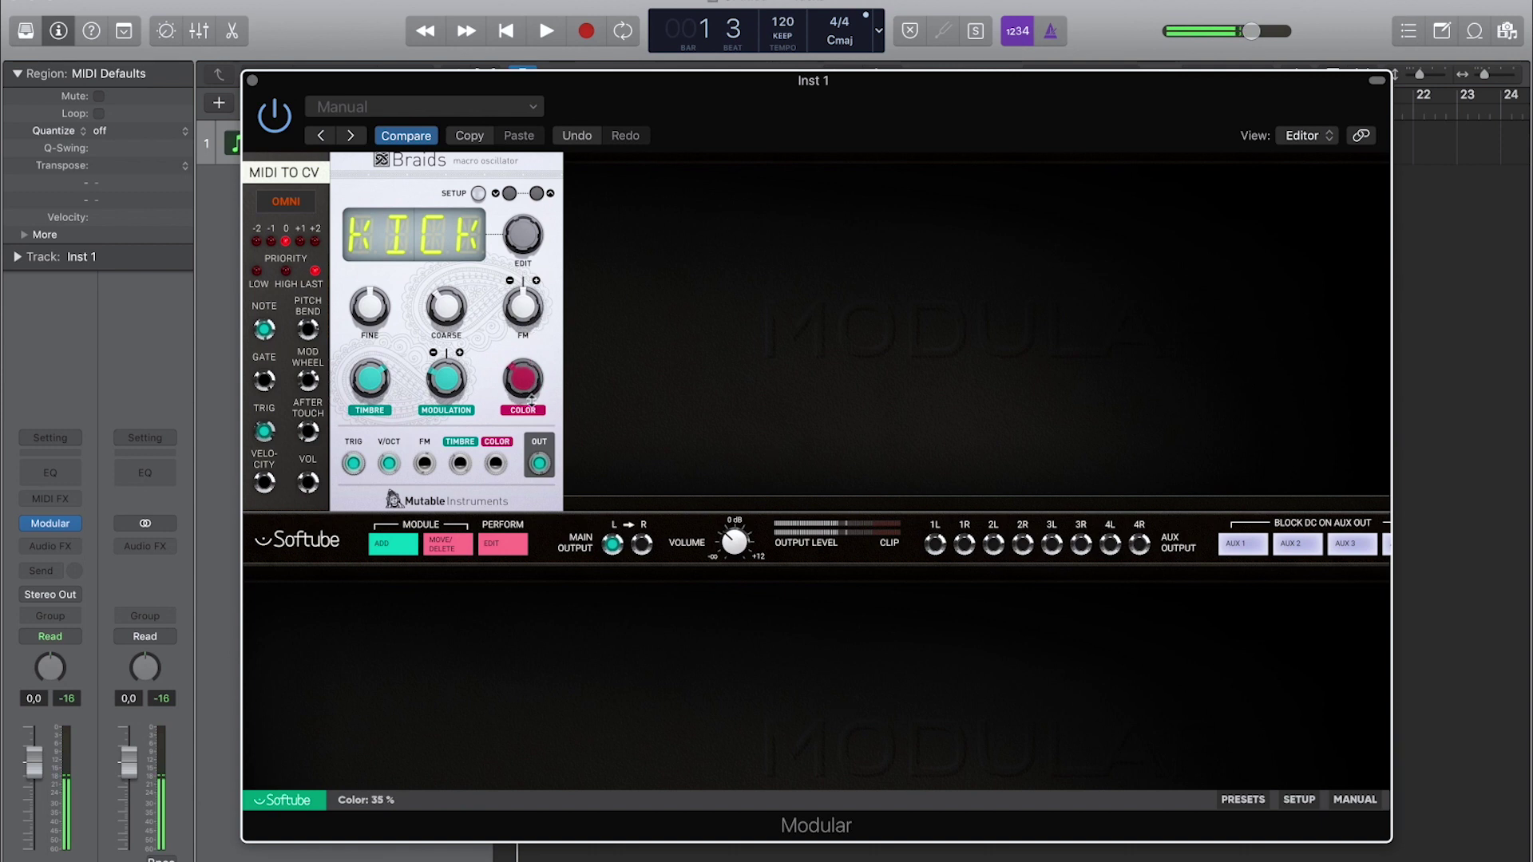
Raise the Braids COLOR amount to 50%, then turn it down to 29%.
drag(531, 399, 526, 390)
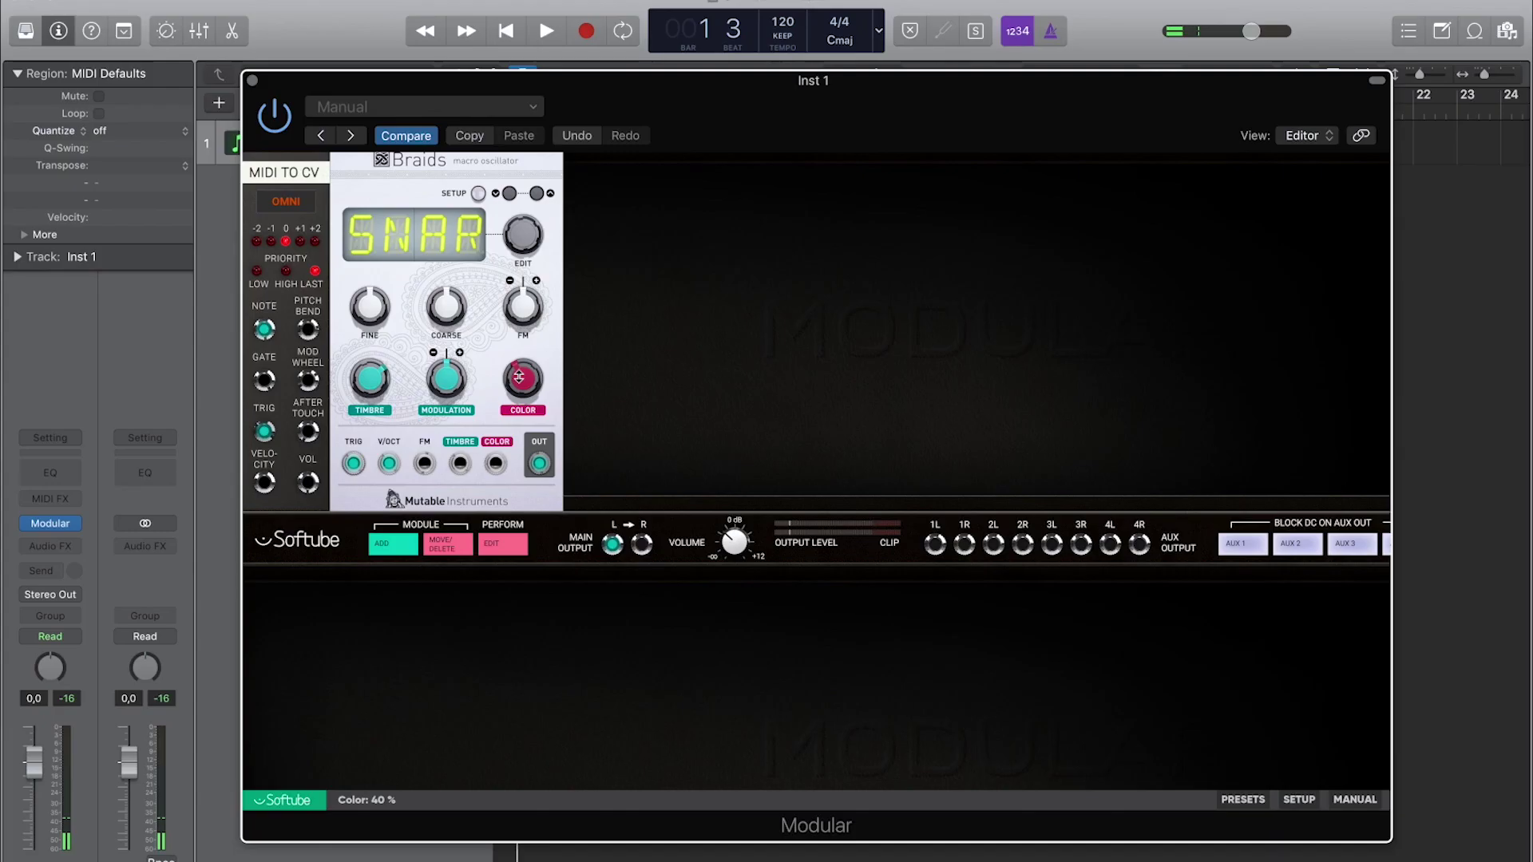
drag(518, 377, 519, 368)
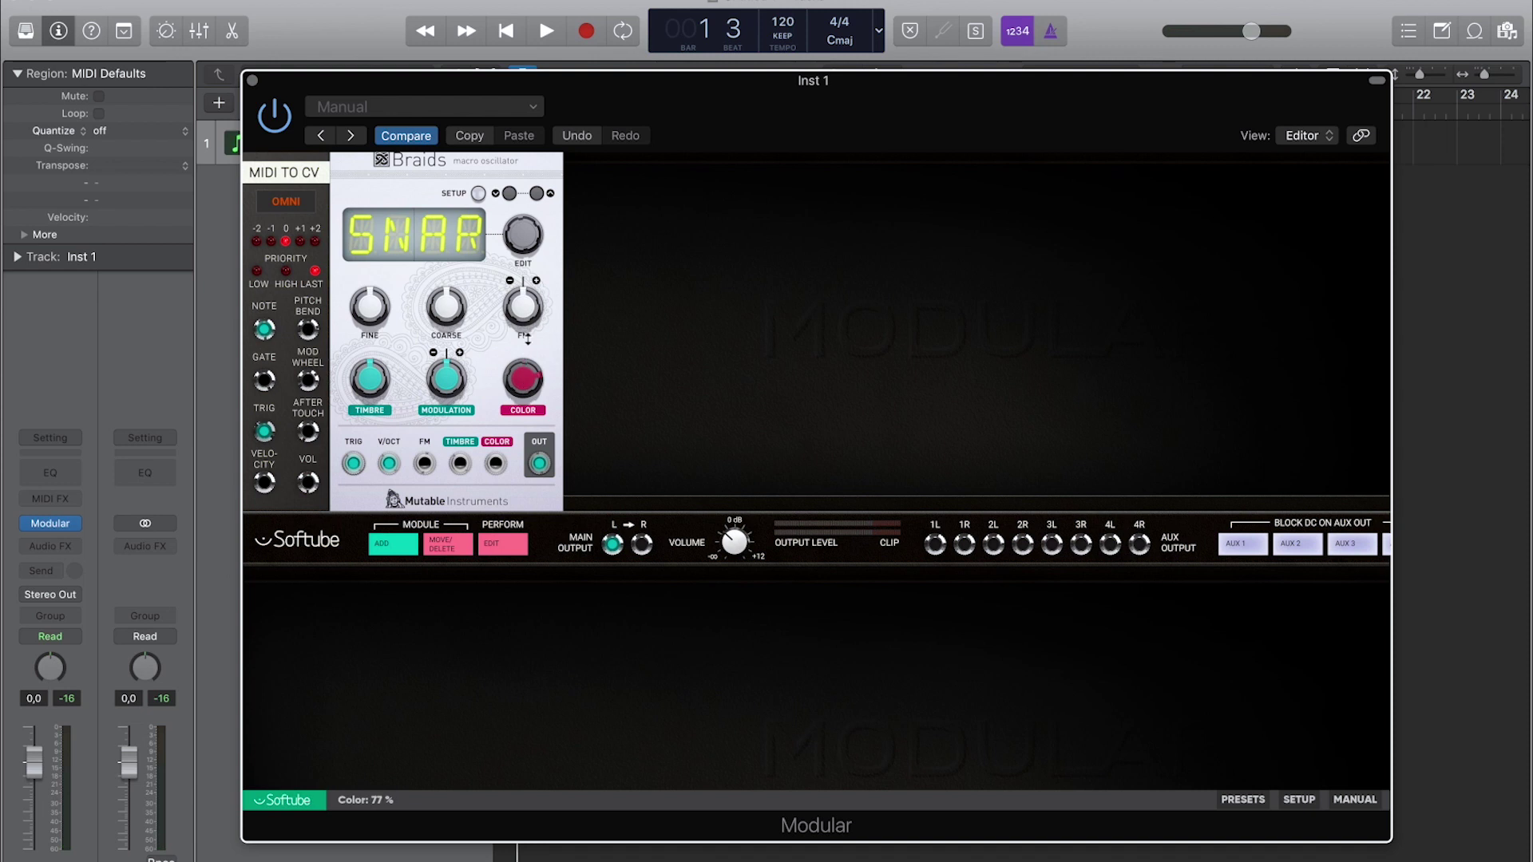
drag(533, 401, 532, 458)
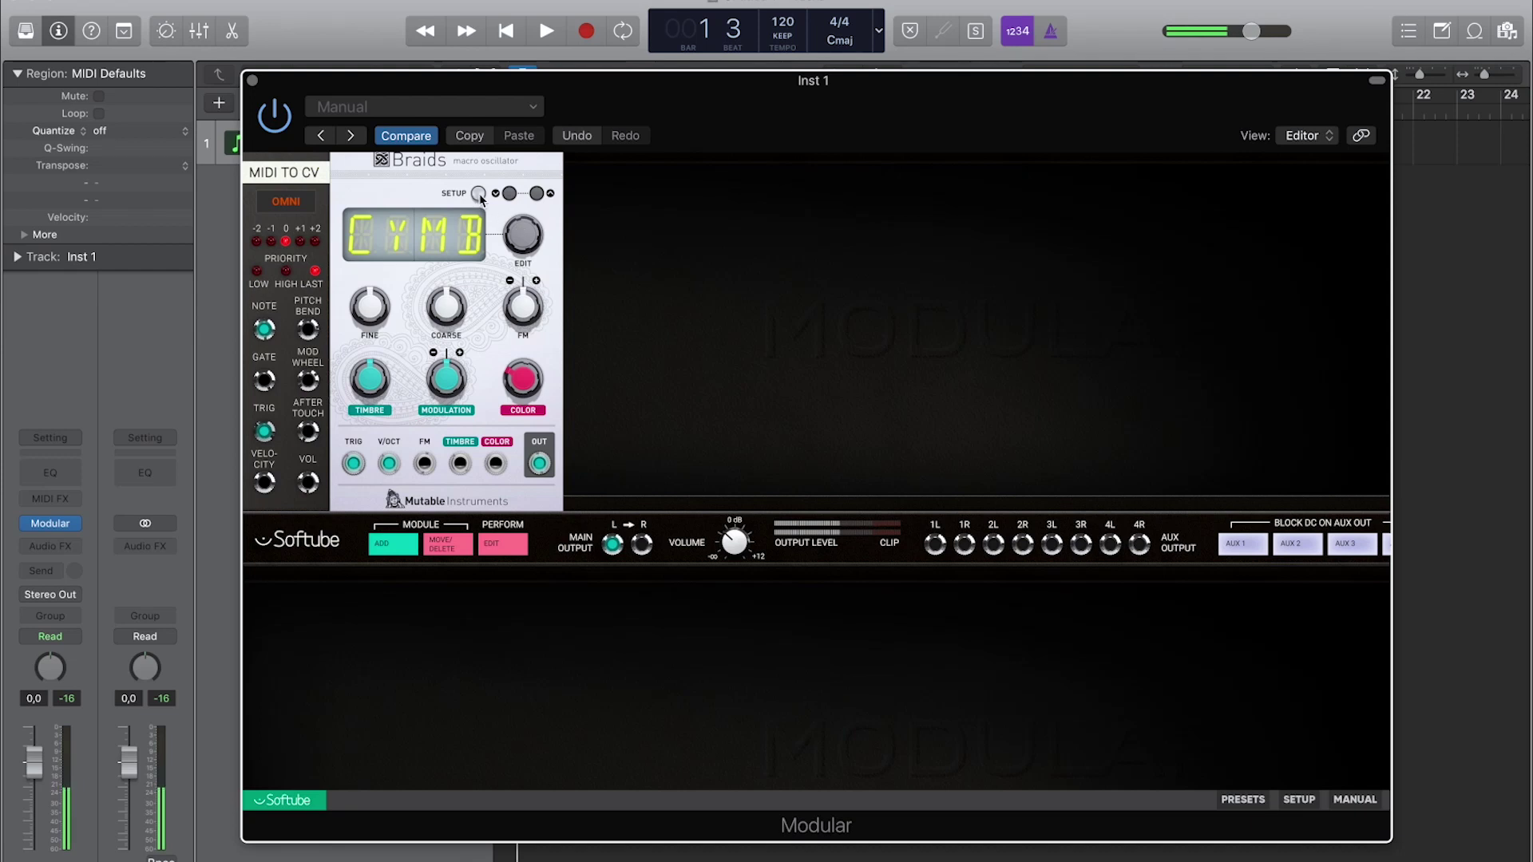
Browse the Braids SETUP options TDLY, NVCA, NTIM and NDEC, checking their values.
click(479, 195)
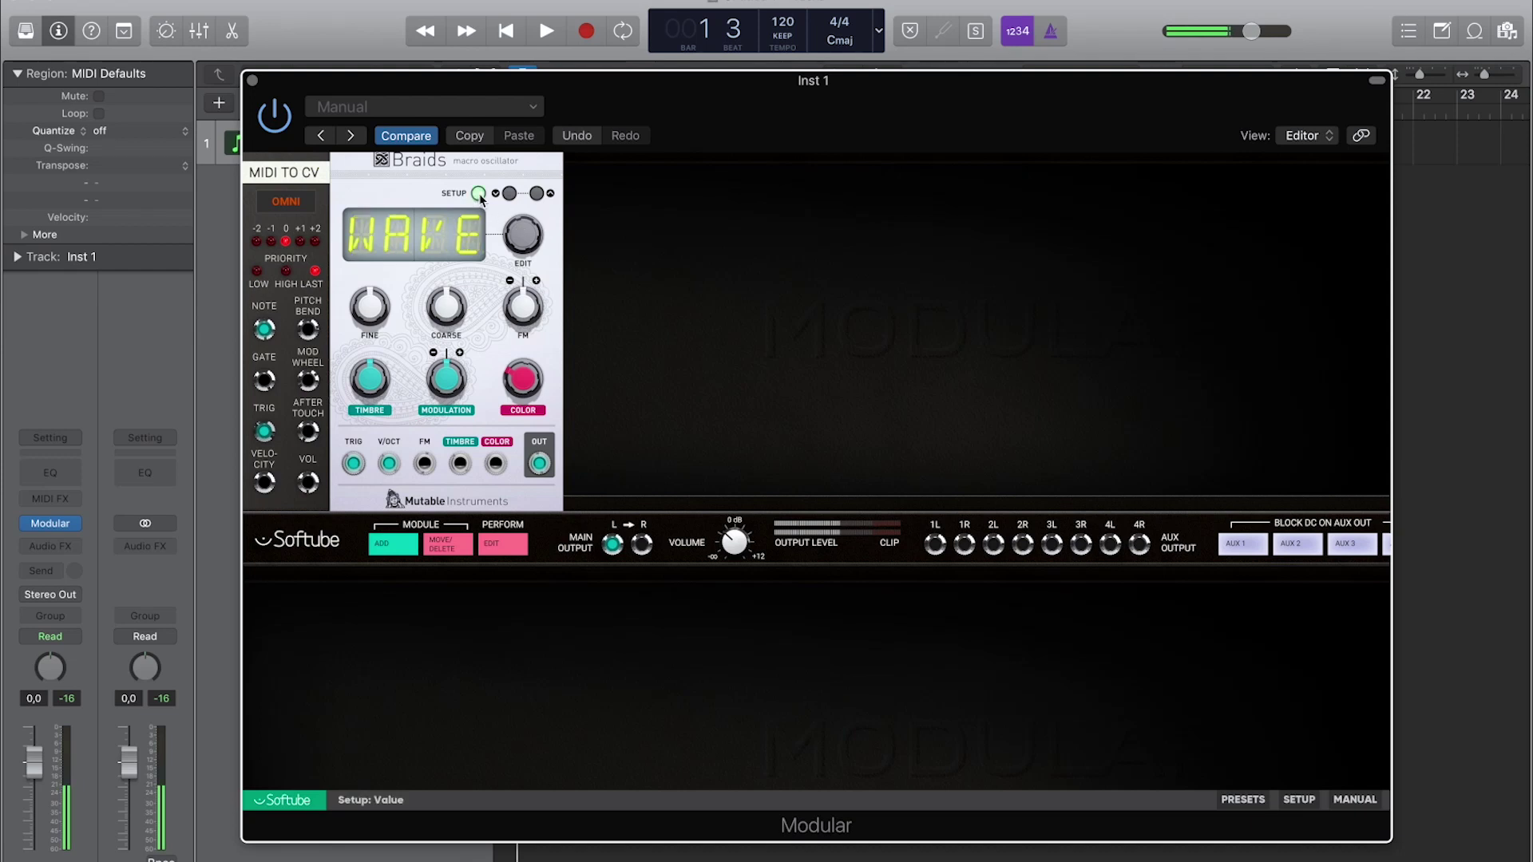
drag(516, 236, 515, 189)
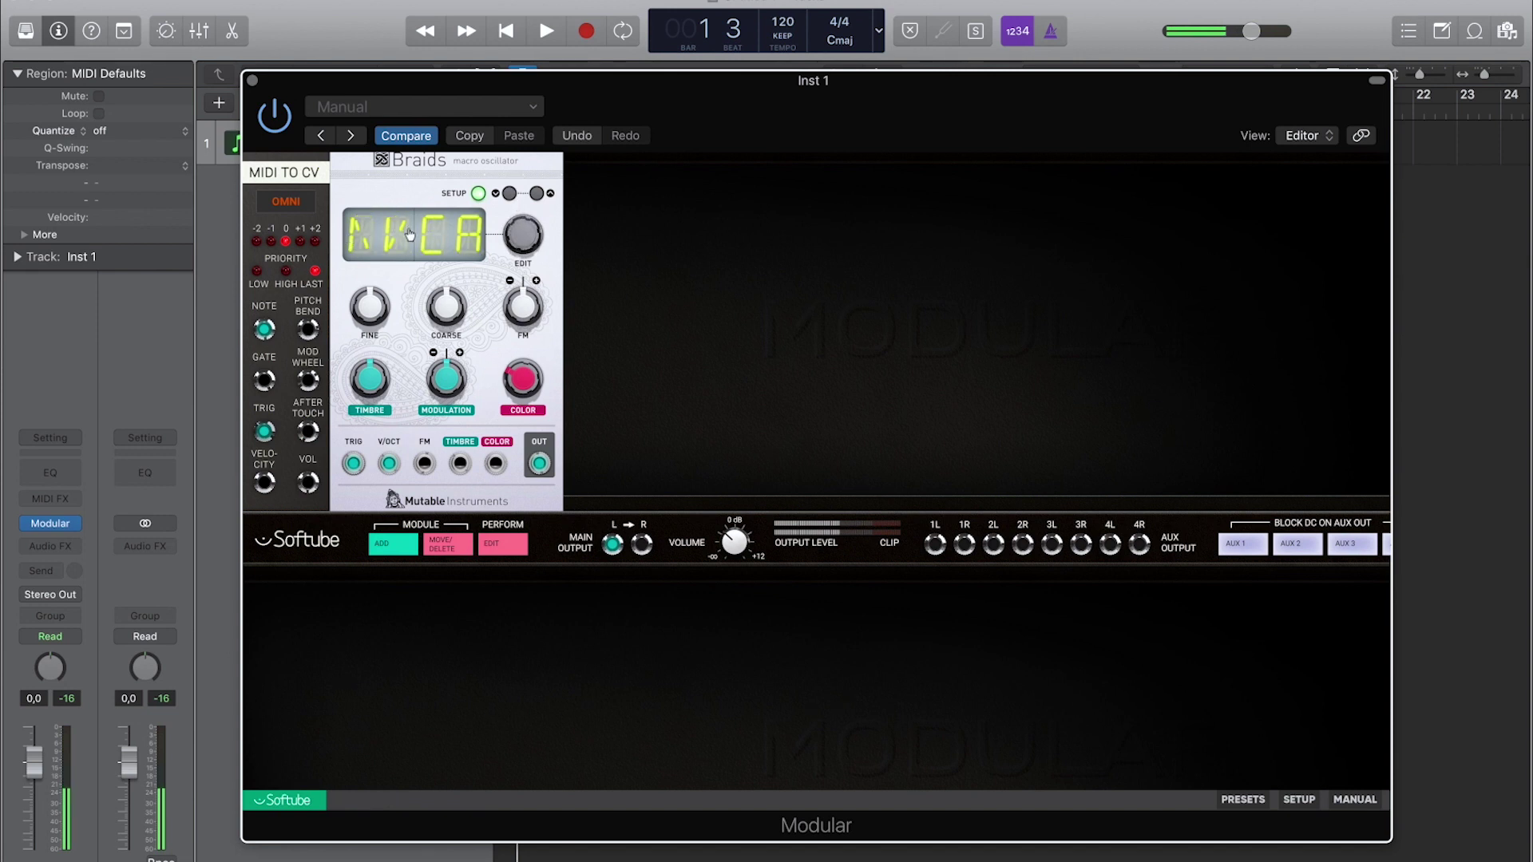
click(478, 194)
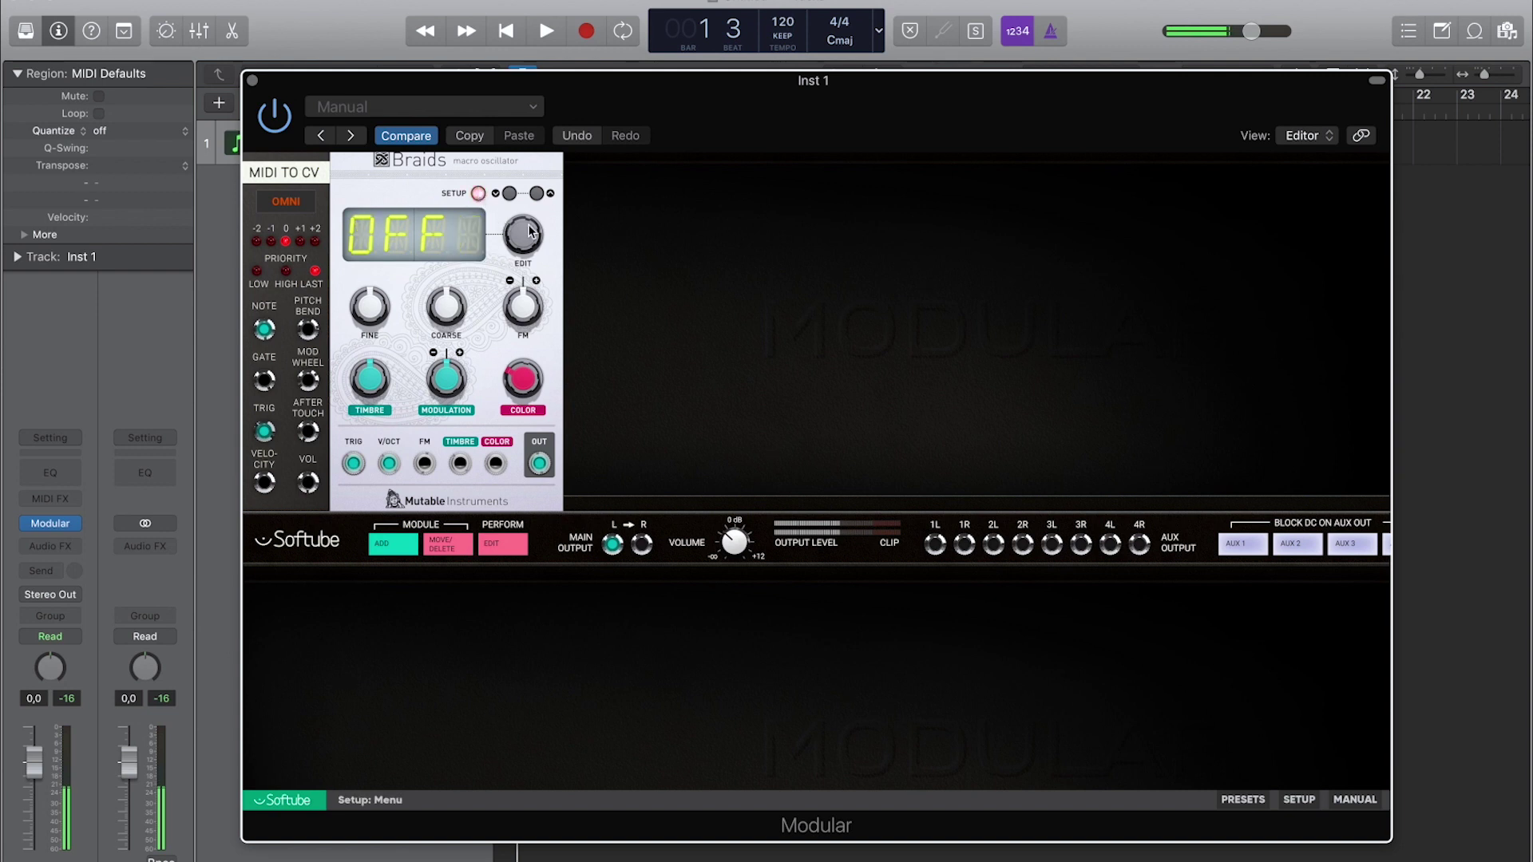
click(478, 194)
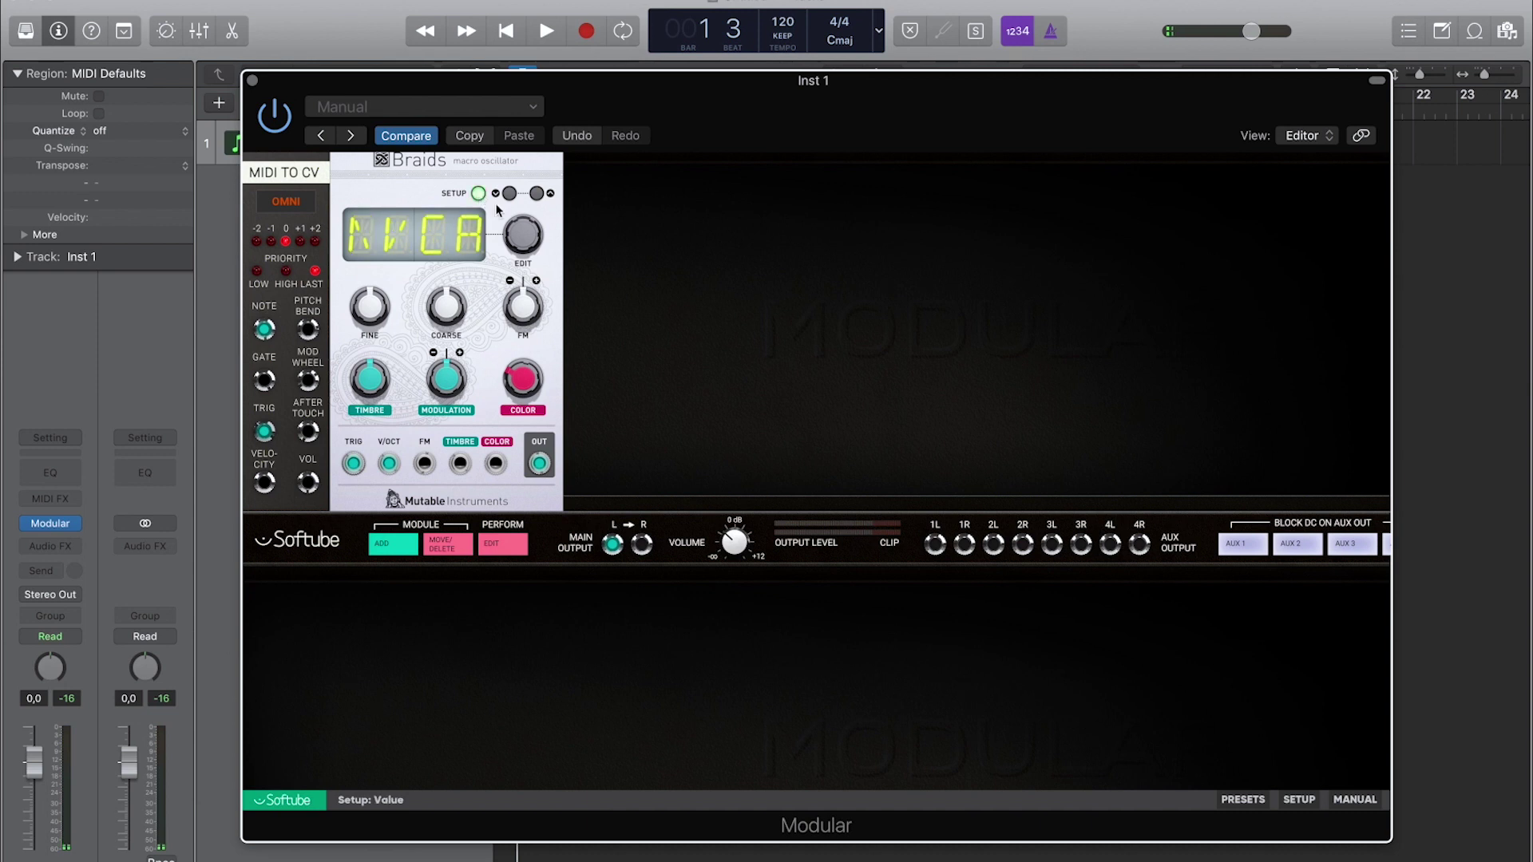
drag(532, 232, 524, 239)
click(524, 239)
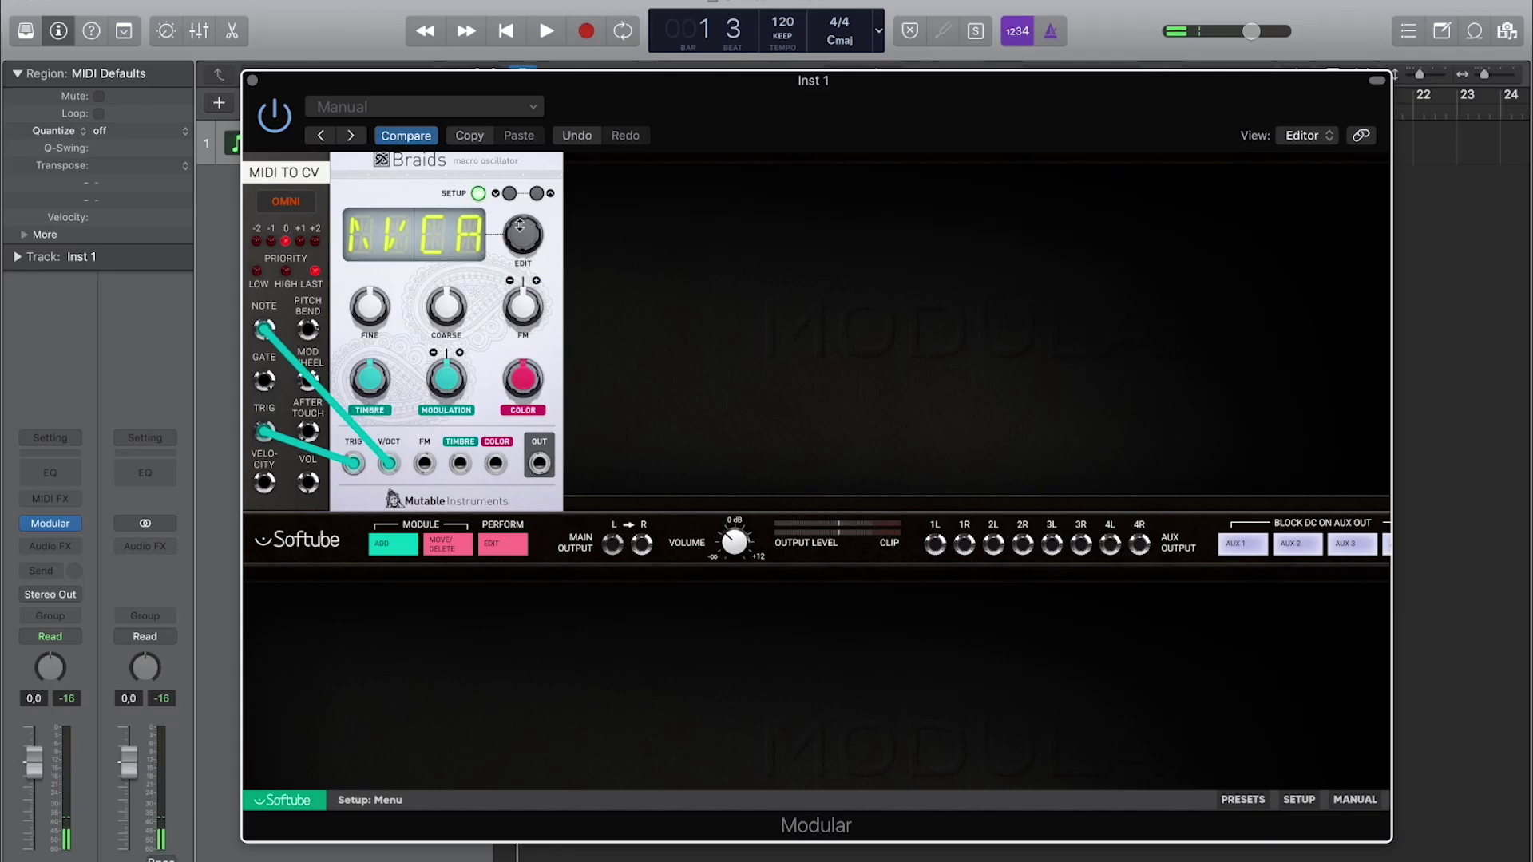
Step the Braids setup items with the EDIT encoder to ROOT and display its current value.
scroll(515, 259, up, 2)
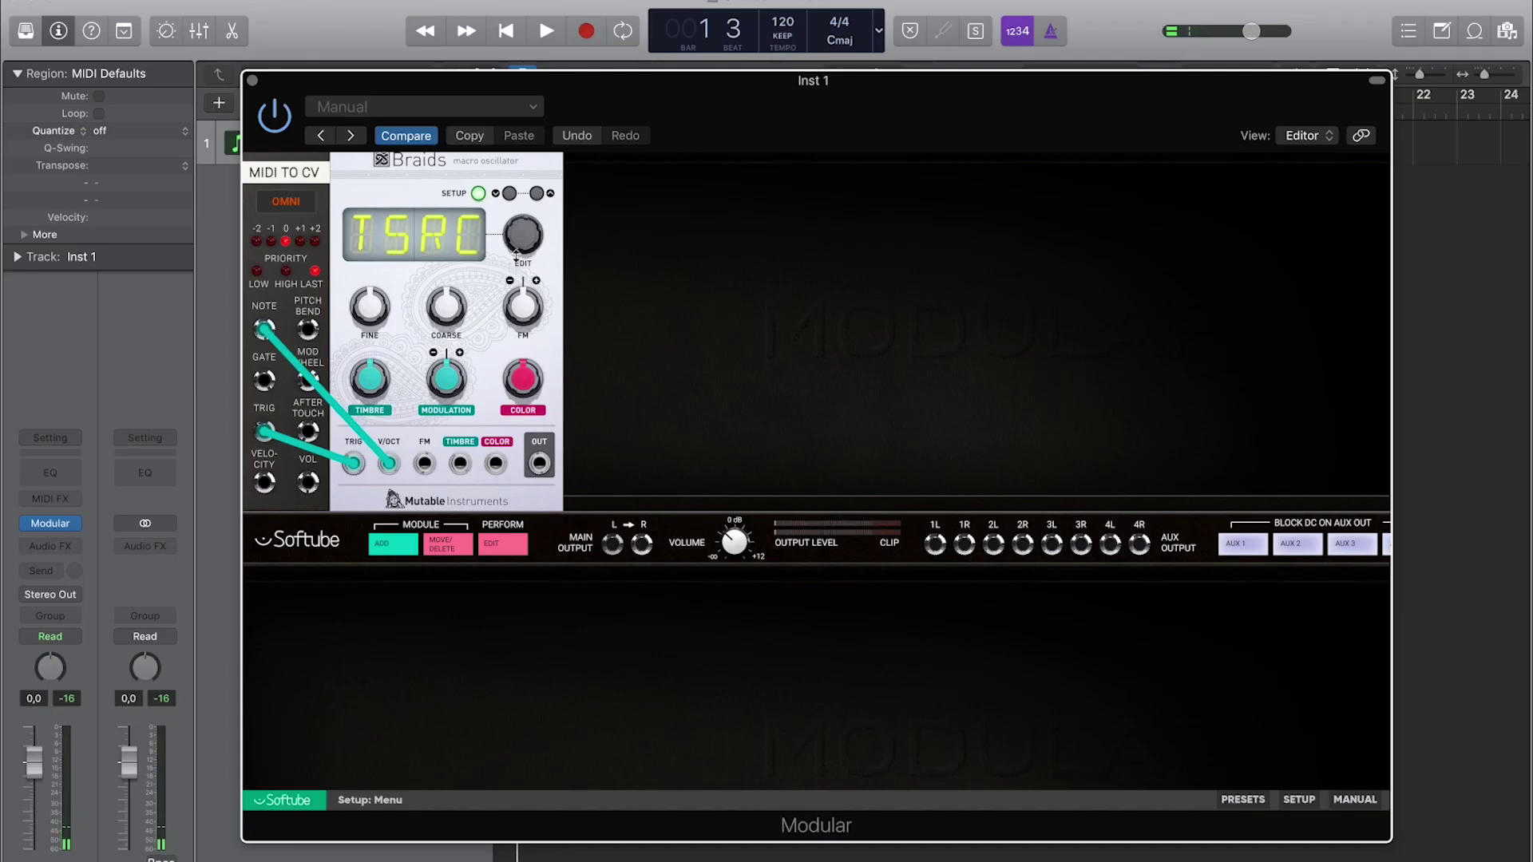
scroll(515, 255, up, 5)
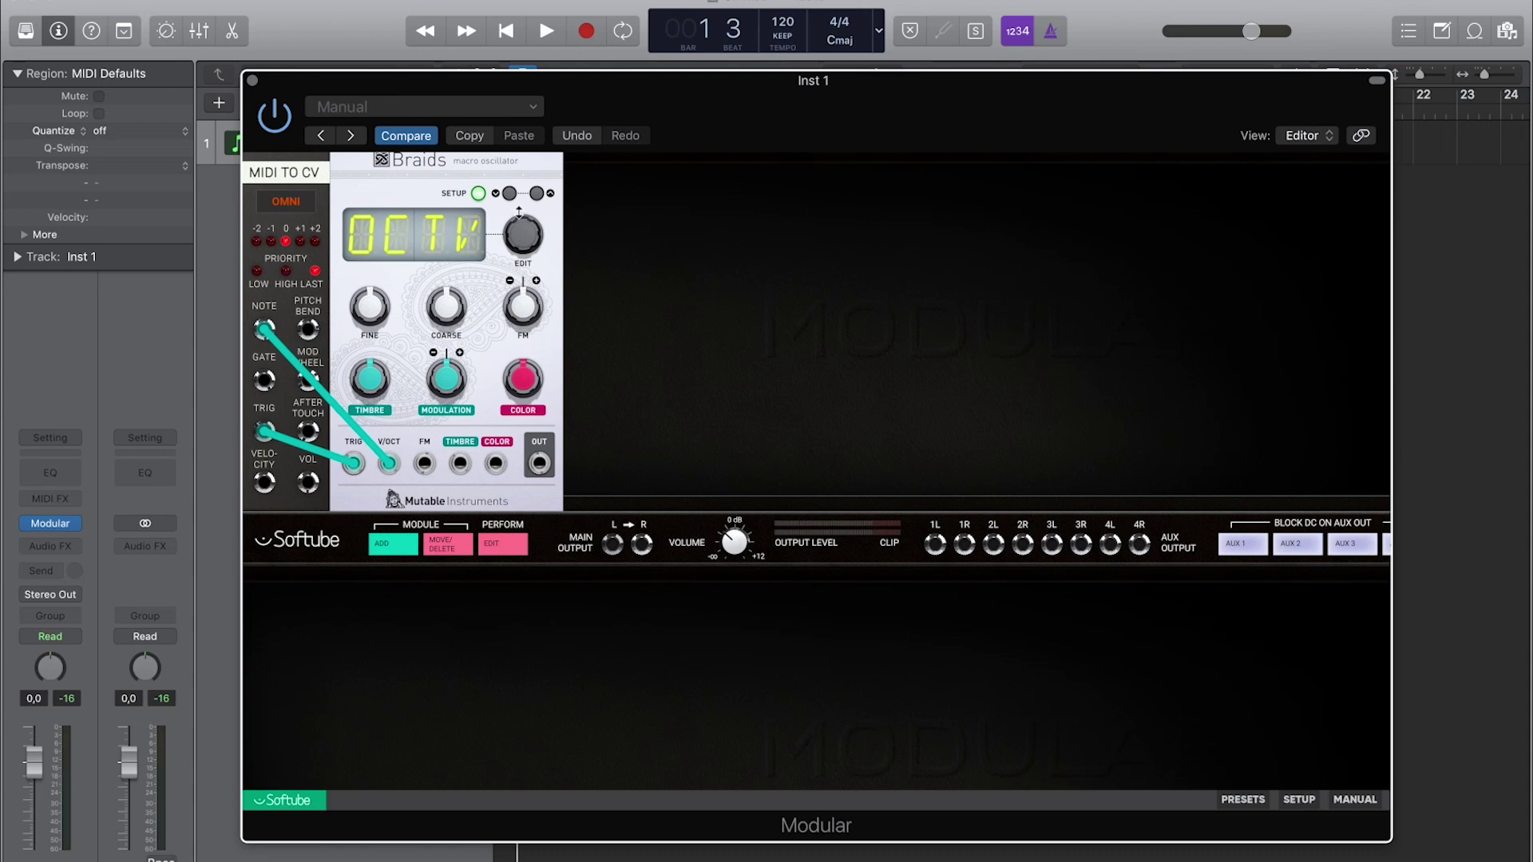
scroll(522, 235, down, 1)
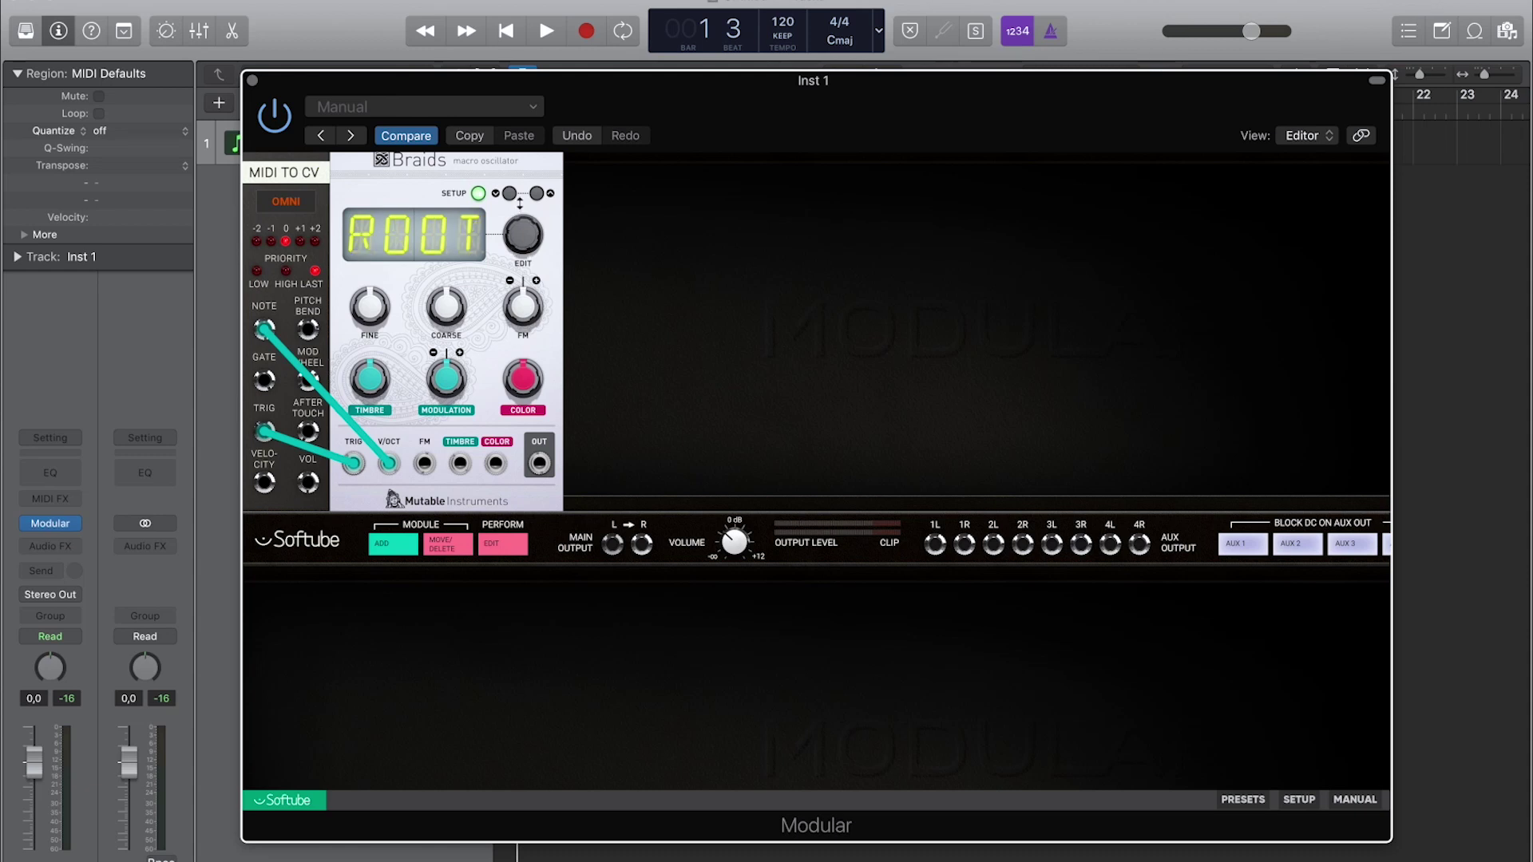
click(436, 240)
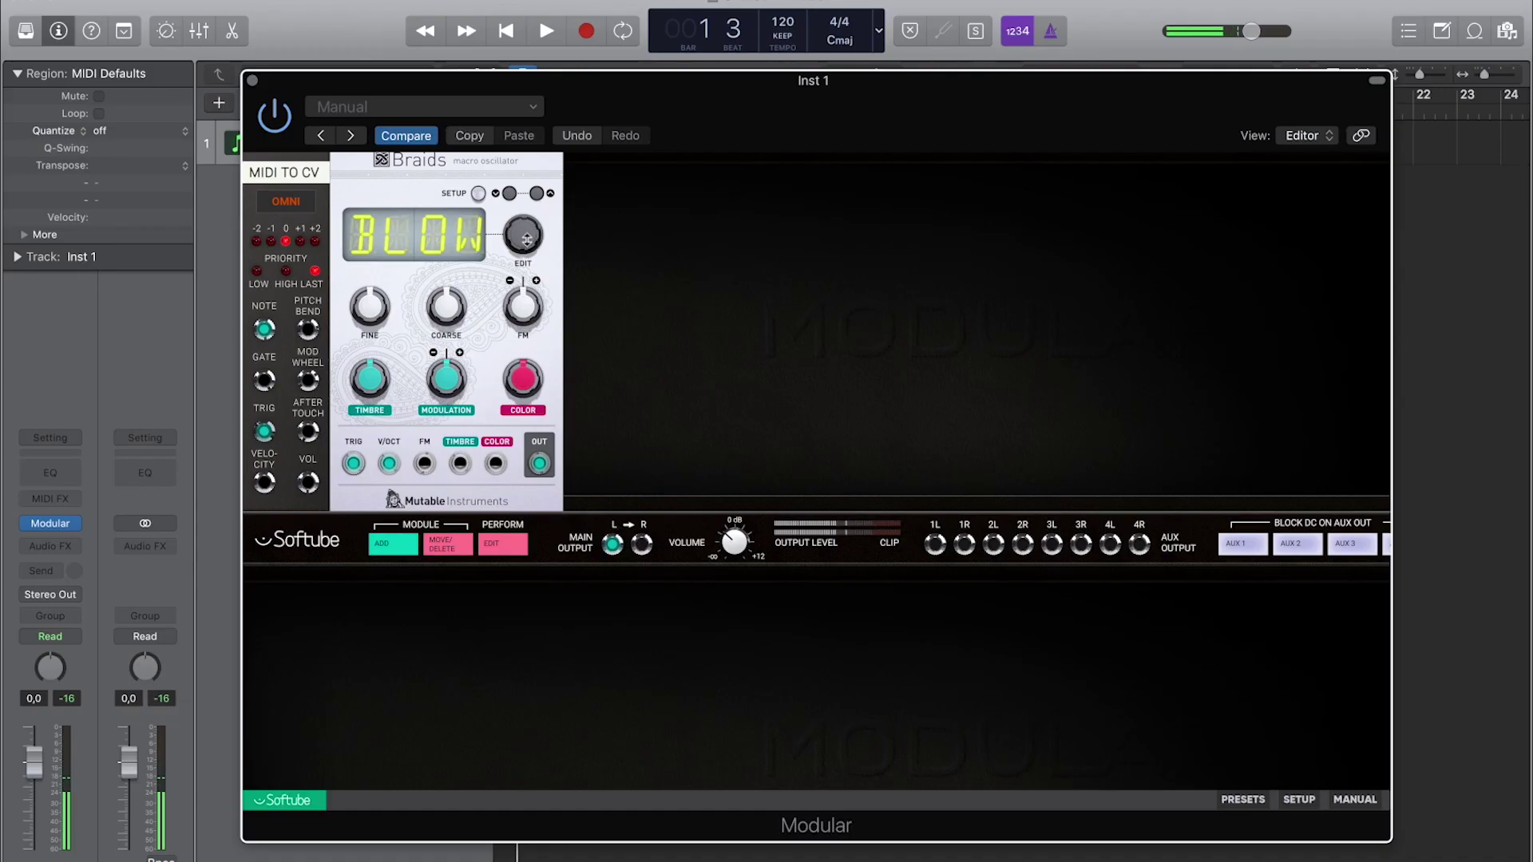
Change the Braids oscillator model to FLUT, then on through PLUK to WTFM.
drag(526, 239, 526, 237)
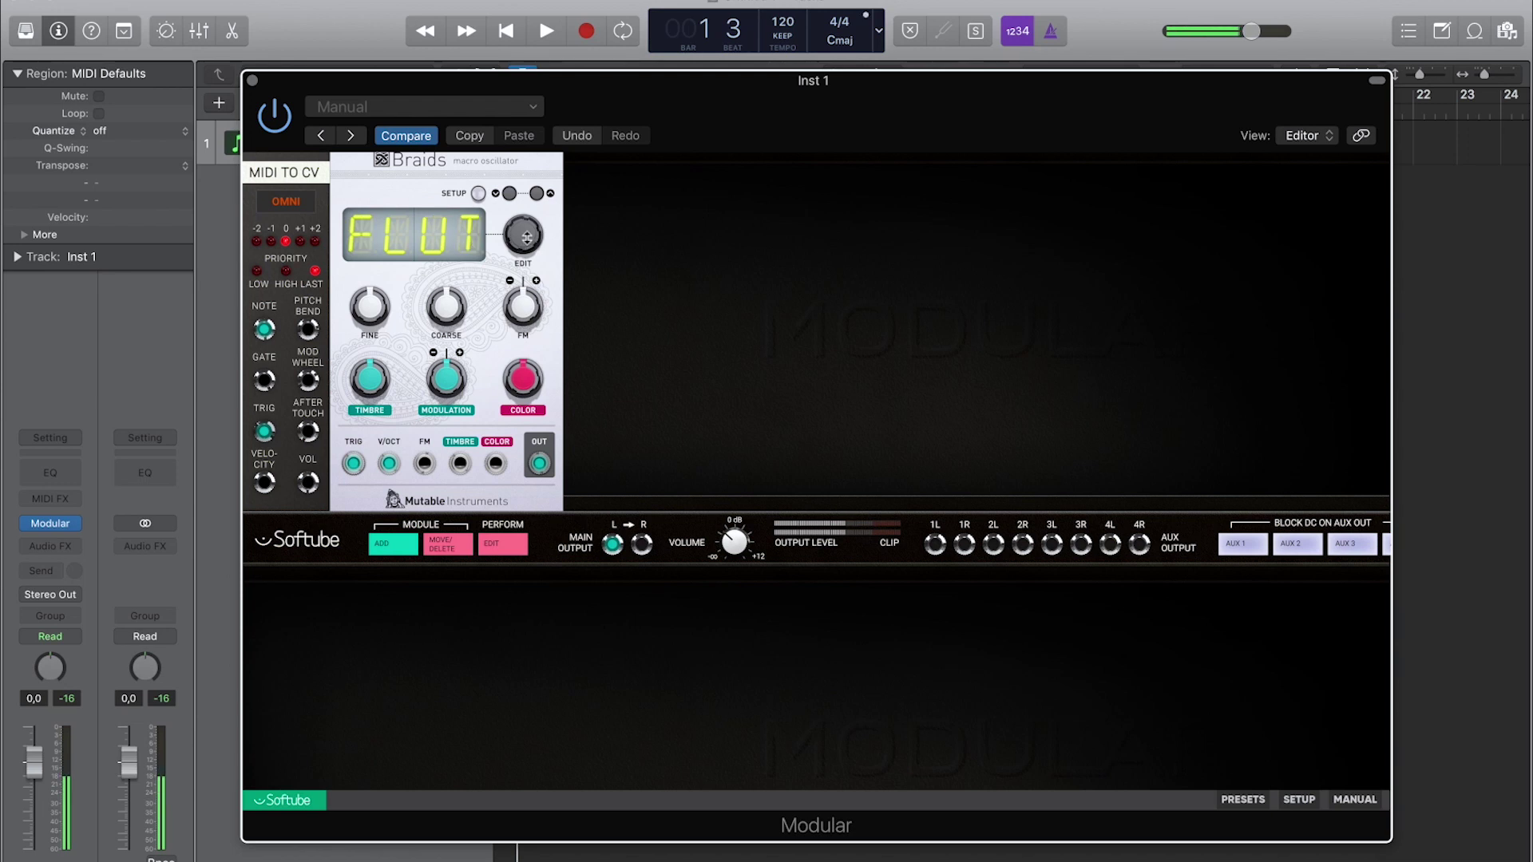
drag(526, 246, 526, 253)
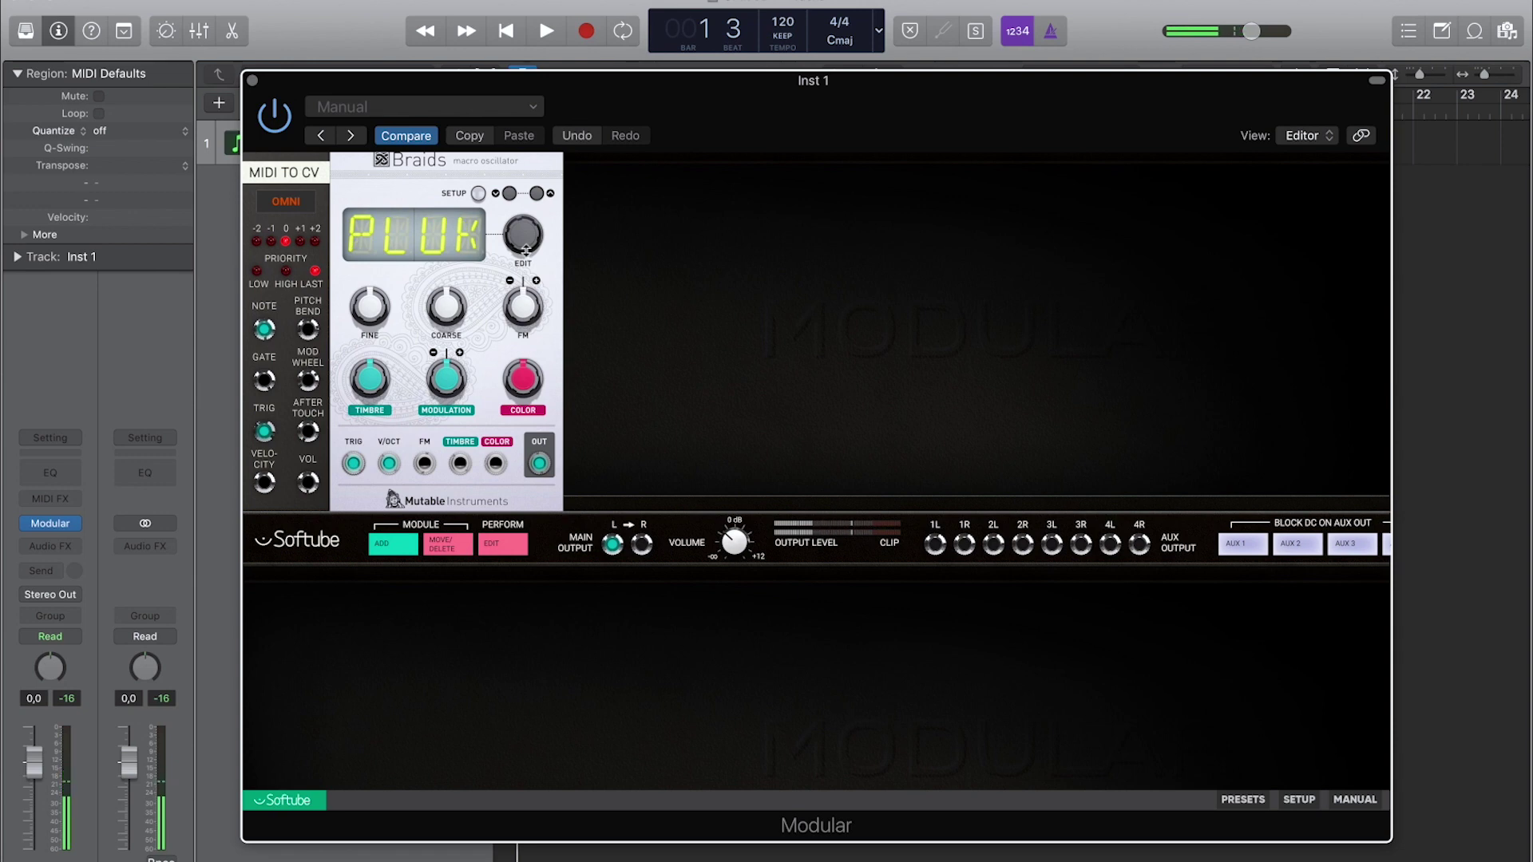